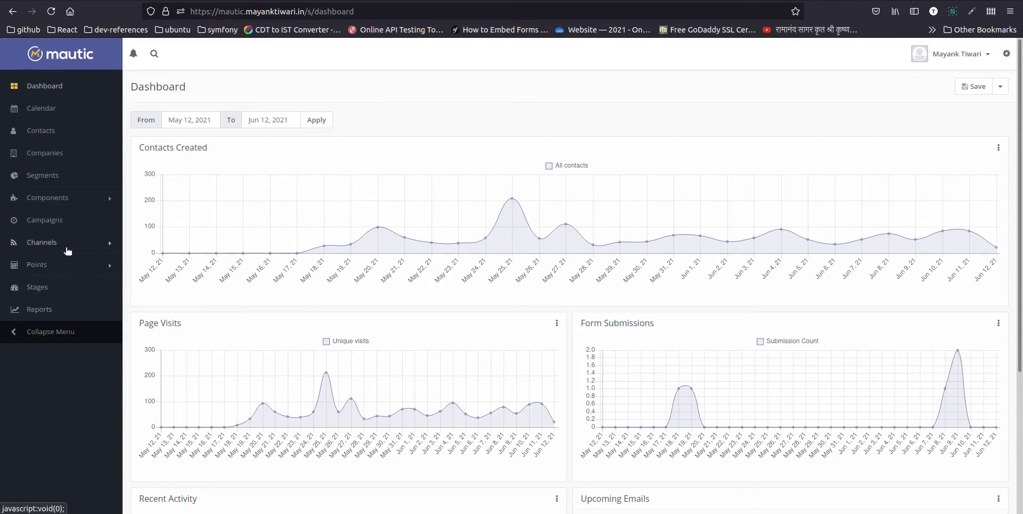
- Go to Components > Forms and start a new form
{"action": "left_click", "coordinate": [77, 201]}
{"action": "left_click", "coordinate": [46, 236]}
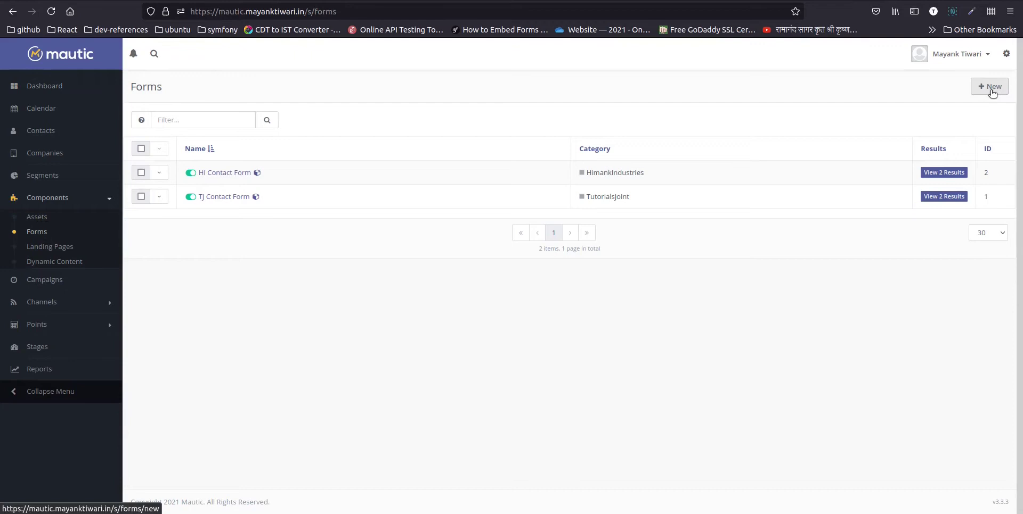
{"action": "left_click", "coordinate": [991, 91]}
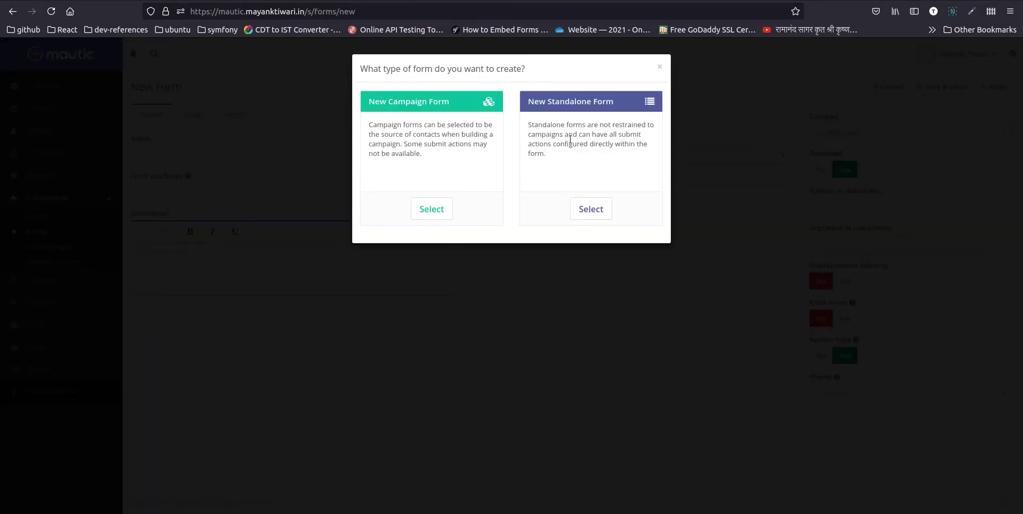
- Choose a standalone form and name it 'Demo Form MultiStep'
{"action": "left_click", "coordinate": [594, 213]}
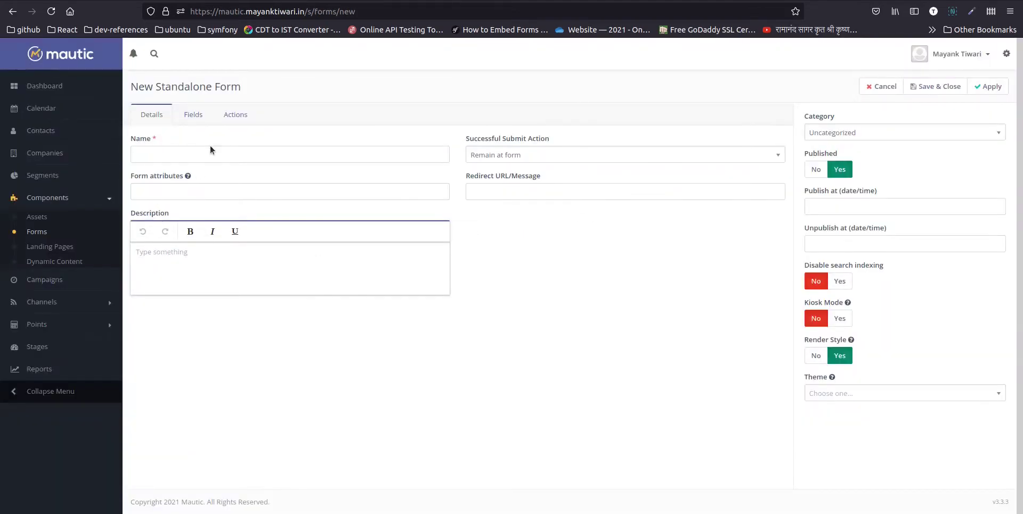
{"action": "left_click", "coordinate": [208, 148]}
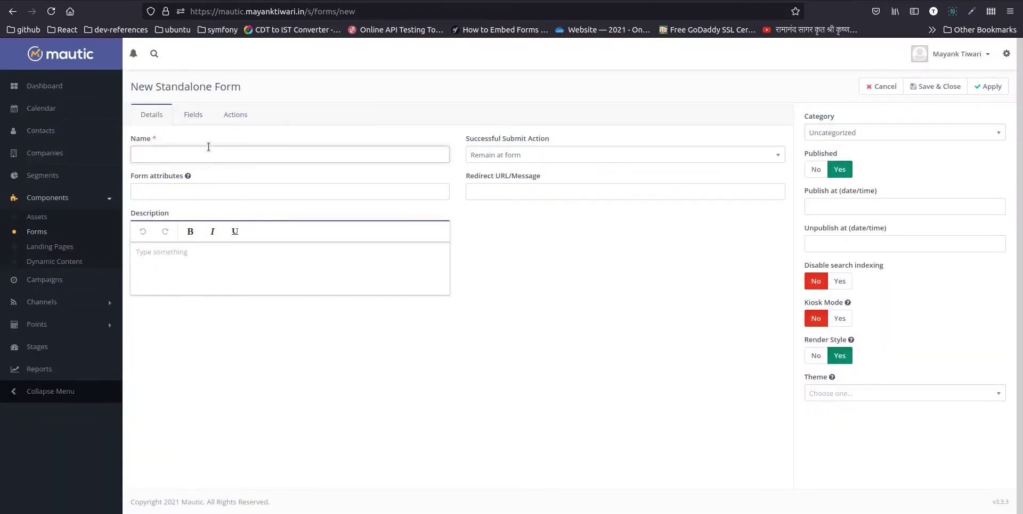
{"action": "type", "text": "Demo Form MultiStep"}
- Set the successful-submit action to display the message 'Thank you!'
{"action": "left_click", "coordinate": [515, 160]}
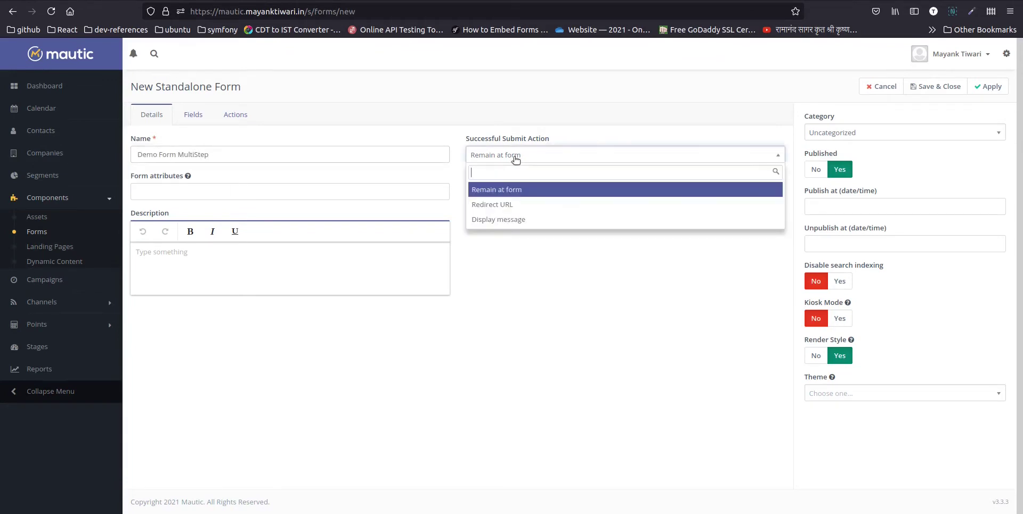
{"action": "left_click", "coordinate": [498, 219]}
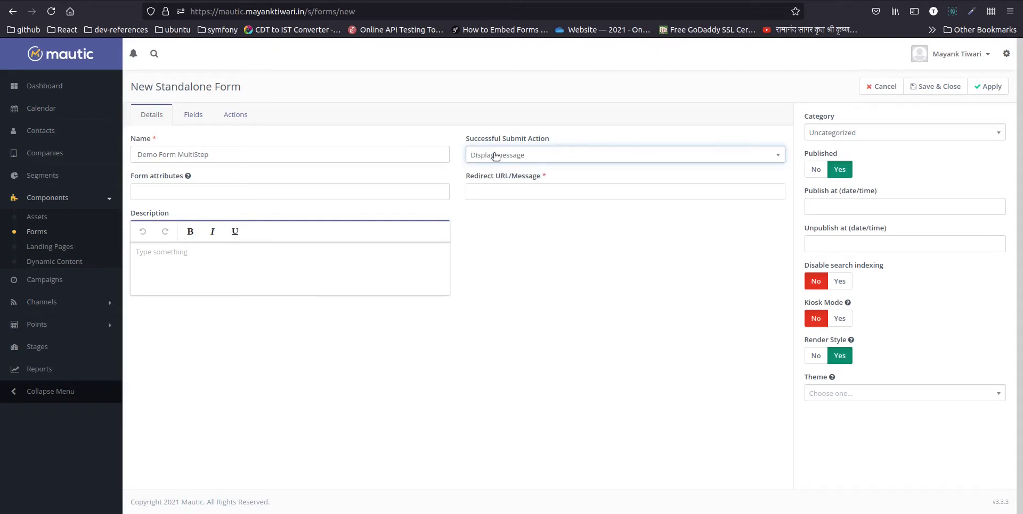
{"action": "left_click", "coordinate": [493, 197]}
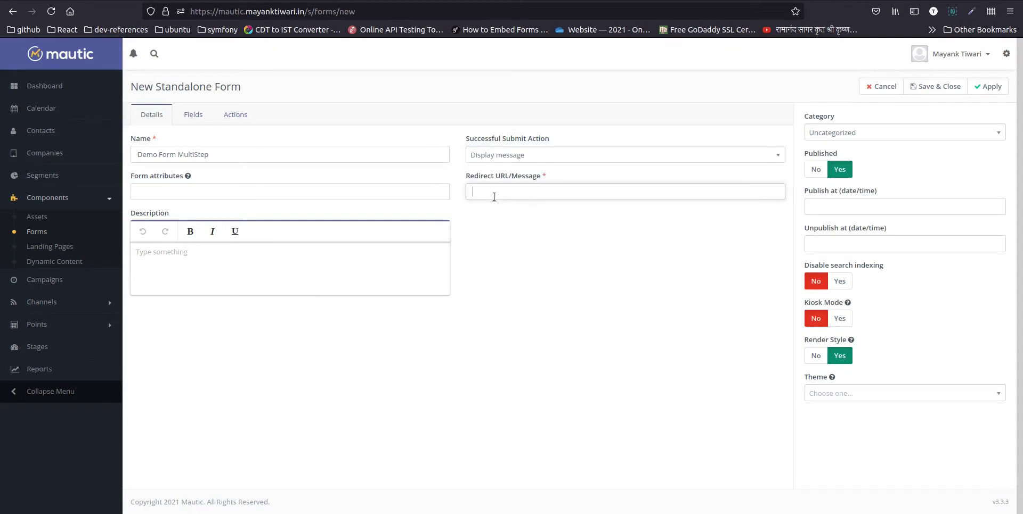
{"action": "type", "text": "Thank you!"}
- Add a 'First Name' text field mapped to the contact's First Name
{"action": "left_click", "coordinate": [192, 118]}
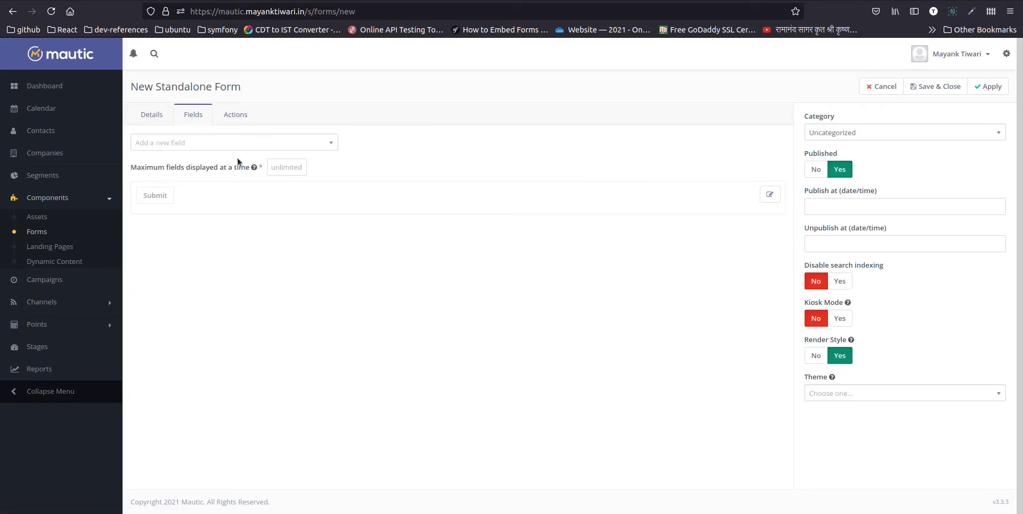
{"action": "left_click", "coordinate": [160, 145]}
{"action": "type", "text": "nam"}
{"action": "key", "text": "BackSpace"}
{"action": "key", "text": "BackSpace"}
{"action": "key", "text": "BackSpace"}
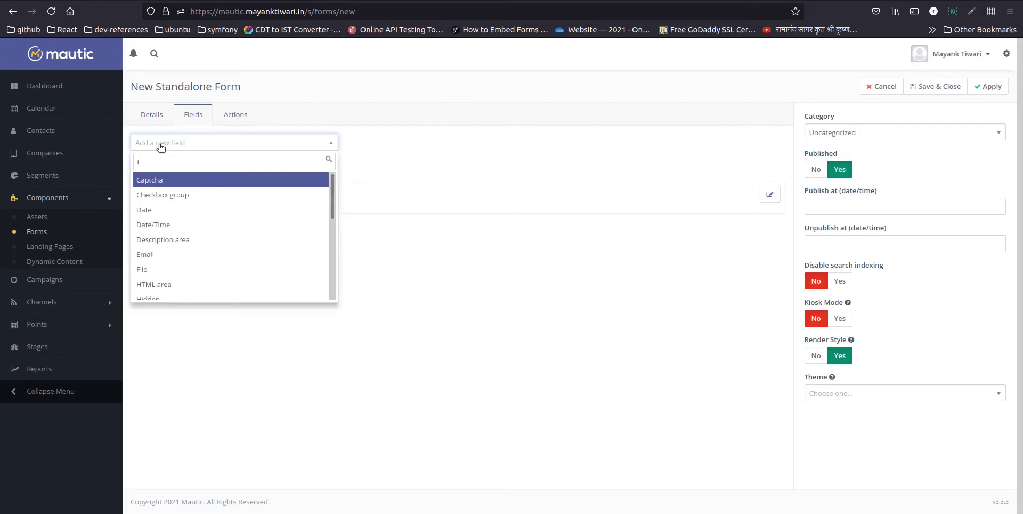
{"action": "type", "text": "text"}
{"action": "key", "text": "Return"}
{"action": "left_click", "coordinate": [389, 146]}
{"action": "type", "text": "First Name"}
{"action": "left_click", "coordinate": [447, 109]}
{"action": "left_click", "coordinate": [404, 128]}
{"action": "type", "text": "first"}
{"action": "key", "text": "Return"}
{"action": "left_click", "coordinate": [643, 180]}
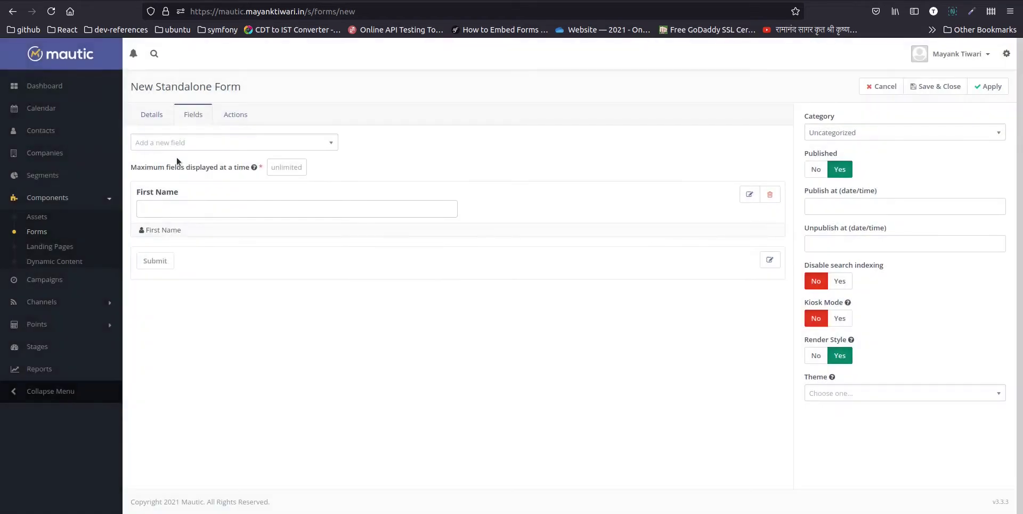
- Add a 'Last Name' text field mapped to the contact's Last Name
{"action": "left_click", "coordinate": [181, 145]}
{"action": "type", "text": "text"}
{"action": "left_click", "coordinate": [164, 183]}
{"action": "left_click", "coordinate": [396, 142]}
{"action": "type", "text": "Last"}
{"action": "left_click", "coordinate": [397, 155]}
{"action": "left_click", "coordinate": [495, 96]}
{"action": "left_click", "coordinate": [438, 97]}
{"action": "left_click", "coordinate": [423, 127]}
{"action": "type", "text": "last"}
{"action": "left_click", "coordinate": [407, 177]}
{"action": "left_click", "coordinate": [644, 180]}
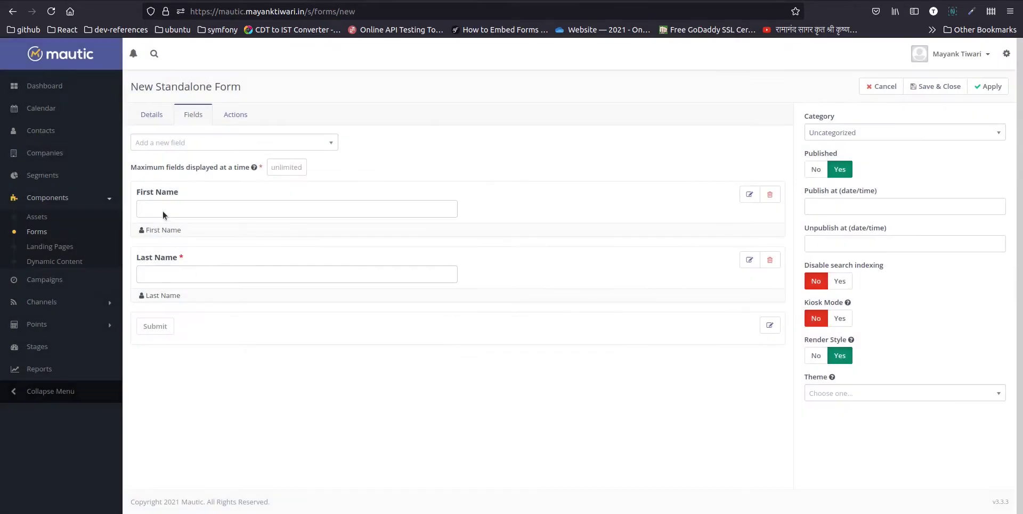
- Make the First Name field required
{"action": "left_click", "coordinate": [748, 197]}
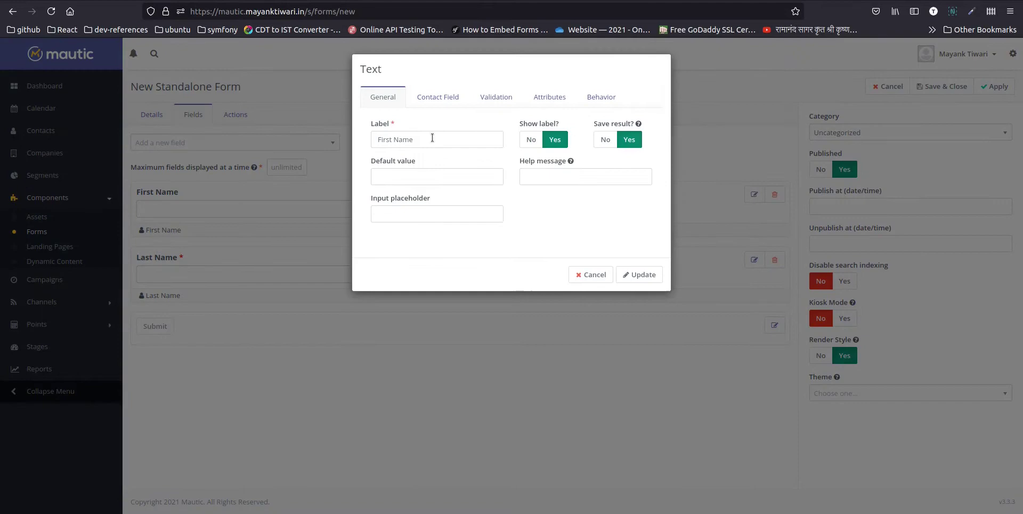
{"action": "left_click", "coordinate": [438, 97]}
{"action": "left_click", "coordinate": [496, 97]}
{"action": "left_click", "coordinate": [406, 139]}
{"action": "left_click", "coordinate": [638, 202]}
- Add a required 'Email' field to the form
{"action": "left_click", "coordinate": [178, 140]}
{"action": "type", "text": "email"}
{"action": "key", "text": "Return"}
{"action": "type", "text": "Em"}
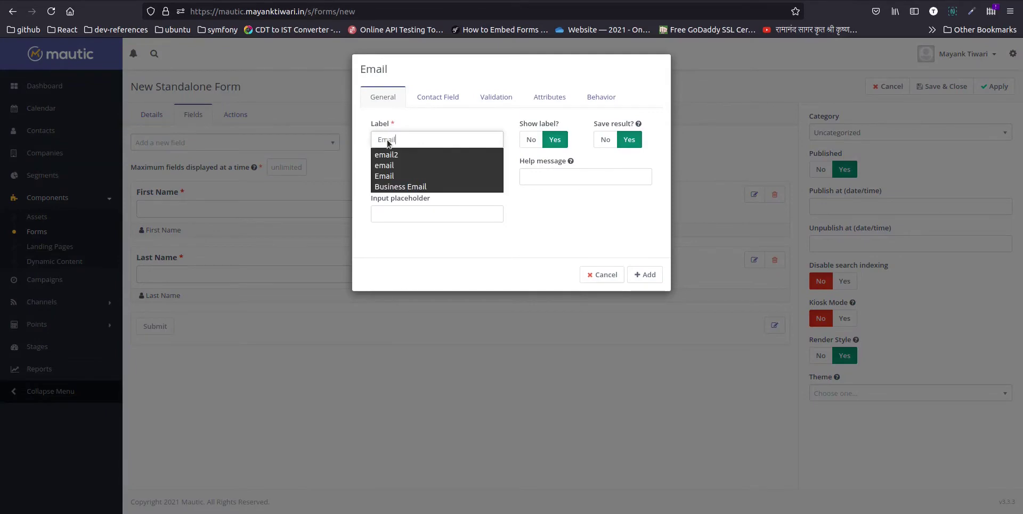
{"action": "type", "text": "ail"}
{"action": "left_click", "coordinate": [438, 97]}
{"action": "left_click", "coordinate": [496, 97]}
{"action": "left_click", "coordinate": [406, 140]}
{"action": "left_click", "coordinate": [639, 201]}
{"action": "left_click", "coordinate": [173, 145]}
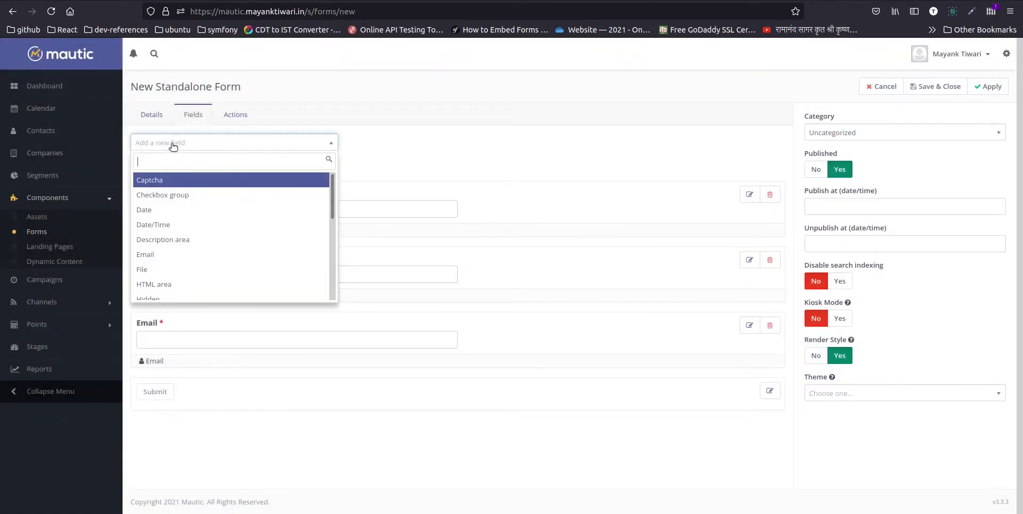
- Add an 'Address' text field mapped to Address Line 1
{"action": "type", "text": "text"}
{"action": "left_click", "coordinate": [155, 180]}
{"action": "type", "text": "Address"}
{"action": "left_click", "coordinate": [438, 97]}
{"action": "left_click", "coordinate": [404, 128]}
{"action": "type", "text": "add"}
{"action": "left_click", "coordinate": [408, 177]}
{"action": "left_click", "coordinate": [645, 180]}
- Add a 'City' text field mapped to the contact's City
{"action": "left_click", "coordinate": [189, 144]}
{"action": "type", "text": "text"}
{"action": "key", "text": "Return"}
{"action": "type", "text": "Ci"}
{"action": "left_click", "coordinate": [436, 100]}
{"action": "left_click", "coordinate": [421, 128]}
{"action": "type", "text": "city"}
{"action": "left_click", "coordinate": [410, 178]}
{"action": "left_click", "coordinate": [495, 97]}
{"action": "left_click", "coordinate": [644, 180]}
- Add a 'State' text field mapped to the contact's State
{"action": "left_click", "coordinate": [185, 143]}
{"action": "type", "text": "text"}
{"action": "key", "text": "Return"}
{"action": "left_click", "coordinate": [408, 137]}
{"action": "type", "text": "State"}
{"action": "left_click", "coordinate": [438, 97]}
{"action": "left_click", "coordinate": [404, 128]}
{"action": "type", "text": "stat"}
{"action": "left_click", "coordinate": [394, 177]}
{"action": "left_click", "coordinate": [644, 180]}
- Add a 'Zip' text field mapped to the contact's Zip Code
{"action": "left_click", "coordinate": [169, 142]}
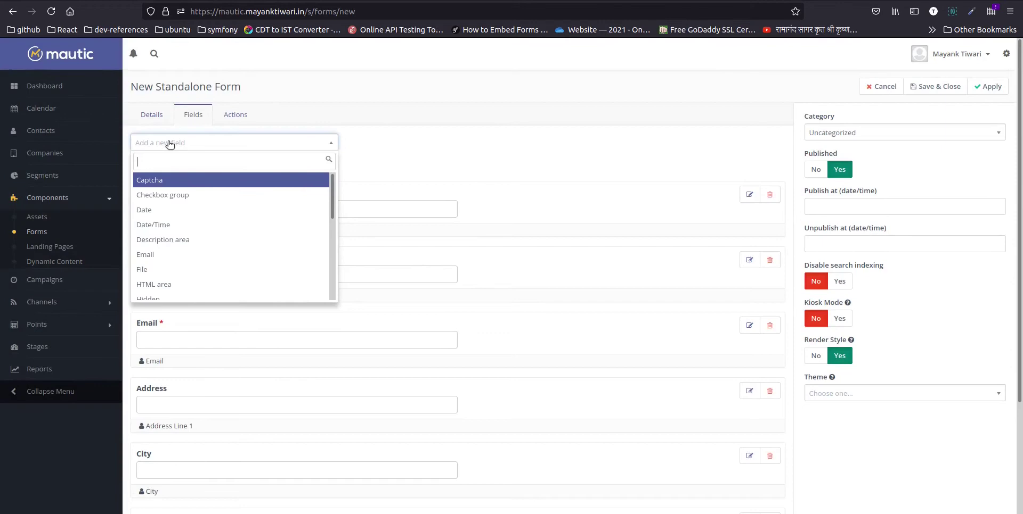
{"action": "type", "text": "text"}
{"action": "key", "text": "Return"}
{"action": "left_click", "coordinate": [390, 137]}
{"action": "type", "text": "Z"}
{"action": "key", "text": "Return"}
{"action": "left_click", "coordinate": [438, 97]}
{"action": "left_click", "coordinate": [421, 128]}
{"action": "type", "text": "zip"}
{"action": "key", "text": "BackSpace"}
{"action": "key", "text": "BackSpace"}
{"action": "key", "text": "BackSpace"}
{"action": "type", "text": "zip"}
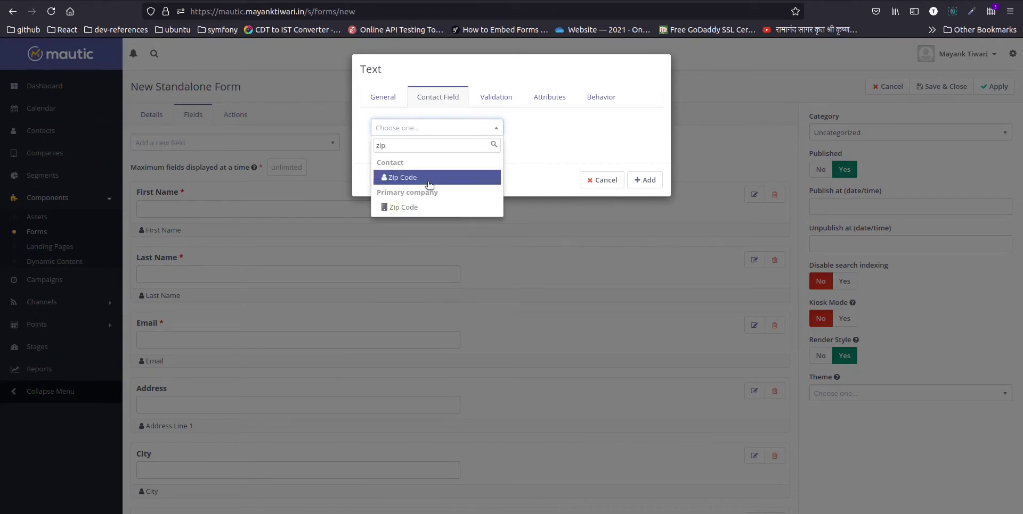
{"action": "left_click", "coordinate": [420, 178]}
{"action": "left_click", "coordinate": [651, 181]}
- Add a 'Country' list field mapped to the contact's country
{"action": "left_click", "coordinate": [182, 143]}
{"action": "type", "text": "country"}
{"action": "key", "text": "Return"}
{"action": "left_click", "coordinate": [381, 160]}
{"action": "type", "text": "Countr"}
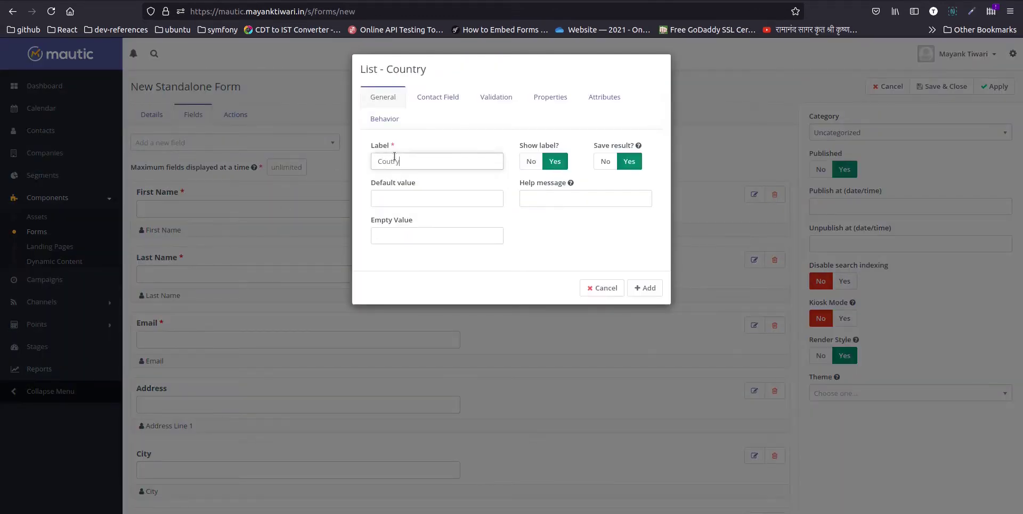
{"action": "left_click", "coordinate": [437, 97]}
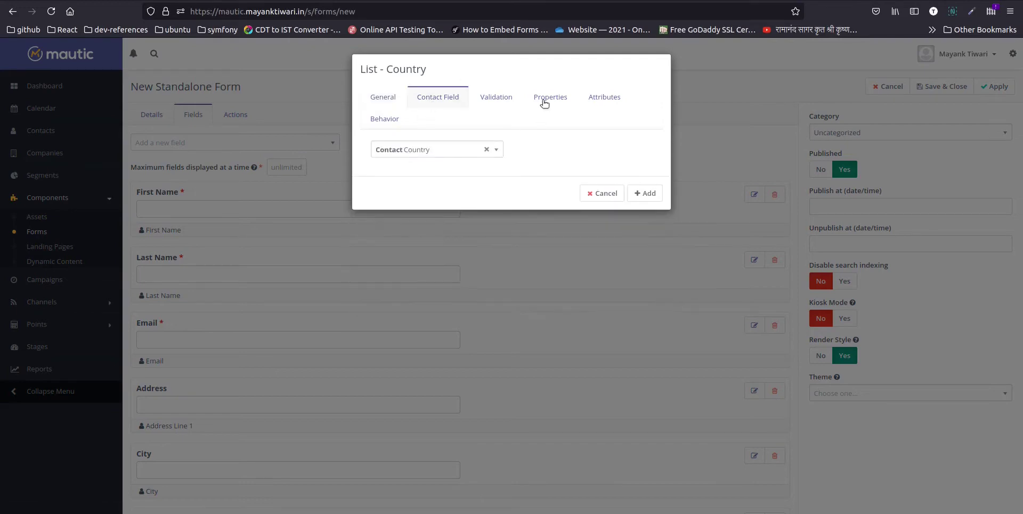
{"action": "left_click", "coordinate": [646, 193]}
- Add a 'Company Name' text field mapped to the contact's Primary company
{"action": "left_click", "coordinate": [176, 144]}
{"action": "type", "text": "text"}
{"action": "key", "text": "Return"}
{"action": "left_click", "coordinate": [402, 140]}
{"action": "type", "text": "Company"}
{"action": "left_click", "coordinate": [418, 176]}
{"action": "left_click", "coordinate": [442, 97]}
{"action": "left_click", "coordinate": [420, 138]}
{"action": "type", "text": "company"}
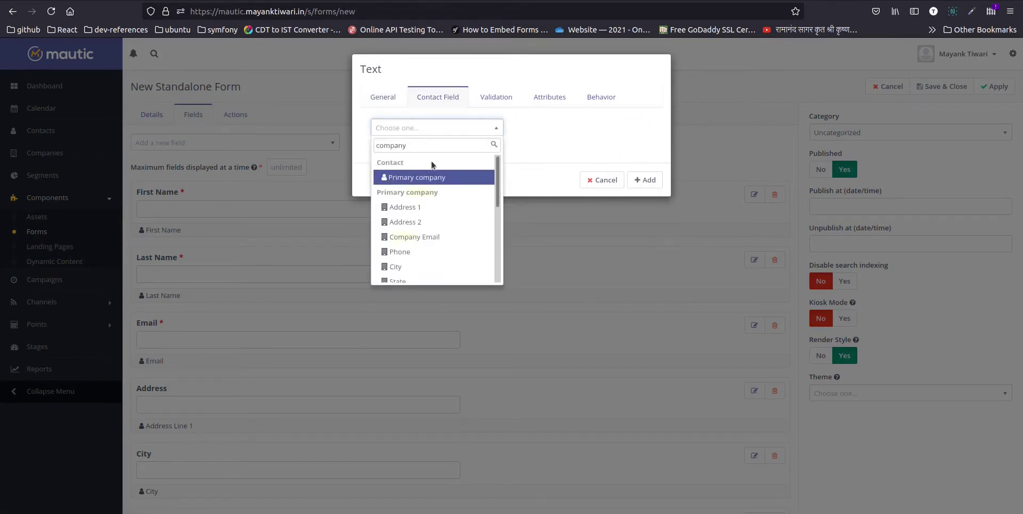
{"action": "left_click", "coordinate": [426, 175]}
{"action": "left_click", "coordinate": [645, 180]}
- Add a 'Phone' field mapped to its contact field
{"action": "left_click", "coordinate": [173, 143]}
{"action": "type", "text": "ph"}
{"action": "key", "text": "Down"}
{"action": "key", "text": "Return"}
{"action": "type", "text": "Phone"}
{"action": "left_click", "coordinate": [437, 97]}
{"action": "left_click", "coordinate": [645, 180]}
{"action": "scroll", "coordinate": [251, 268], "scroll_direction": "down", "scroll_amount": 6}
{"action": "scroll", "coordinate": [256, 277], "scroll_direction": "up", "scroll_amount": 6}
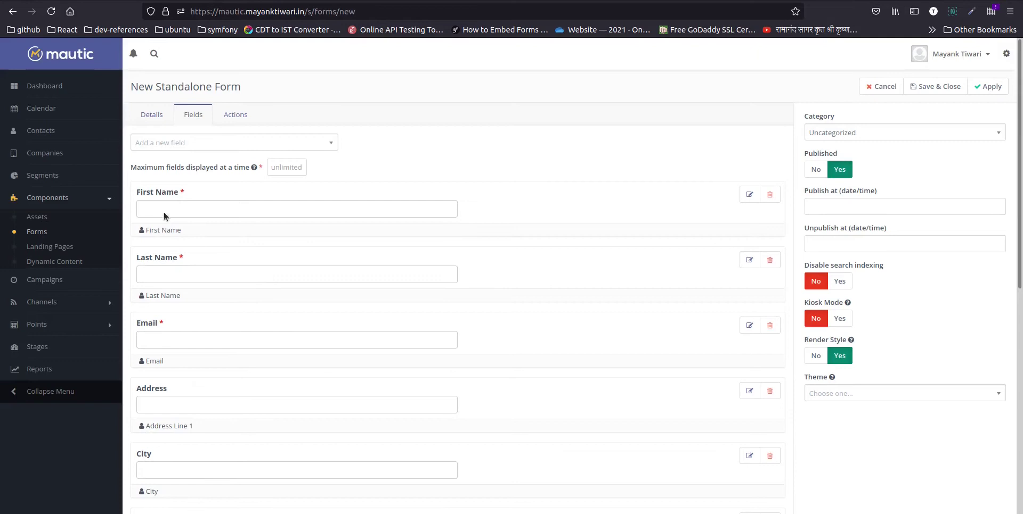
{"action": "scroll", "coordinate": [259, 268], "scroll_direction": "down", "scroll_amount": 4}
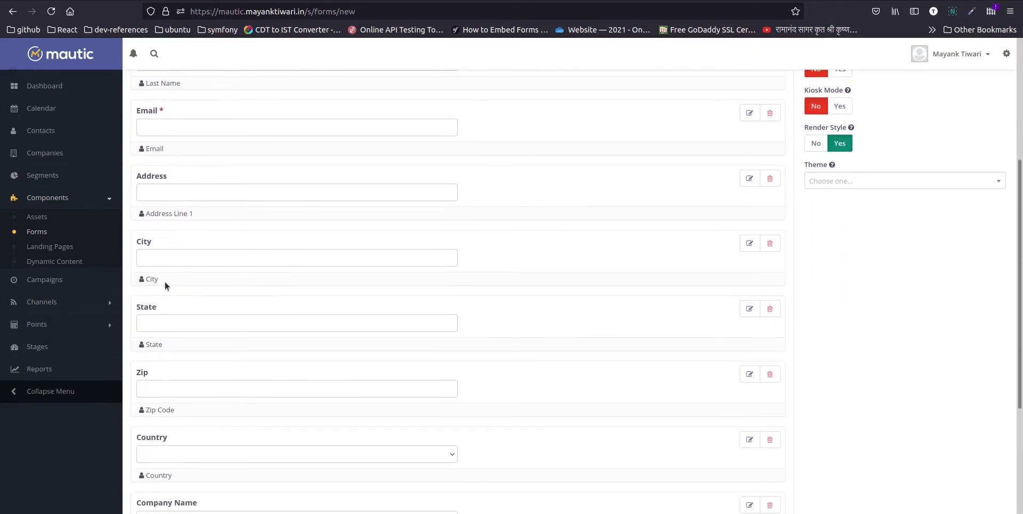
{"action": "scroll", "coordinate": [165, 283], "scroll_direction": "down", "scroll_amount": 4}
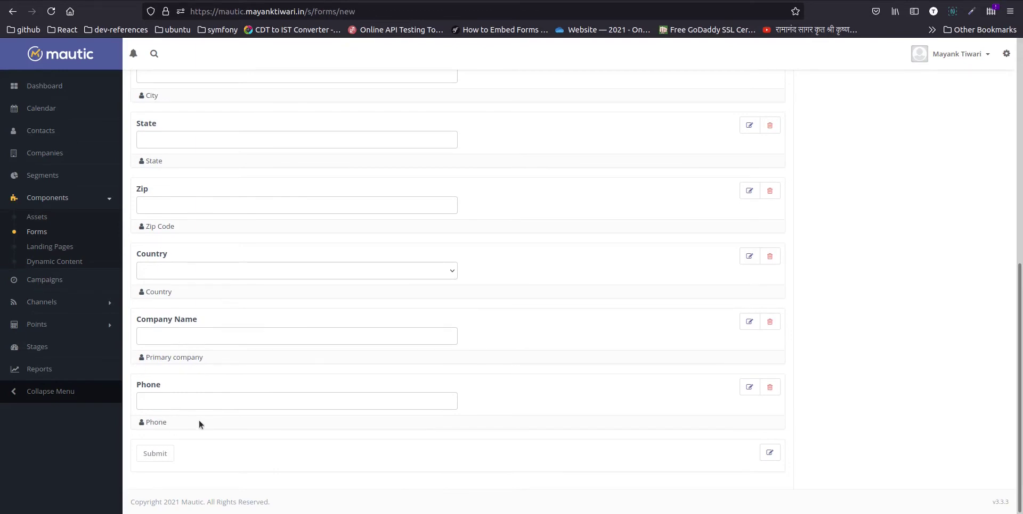
{"action": "scroll", "coordinate": [199, 421], "scroll_direction": "up", "scroll_amount": 8}
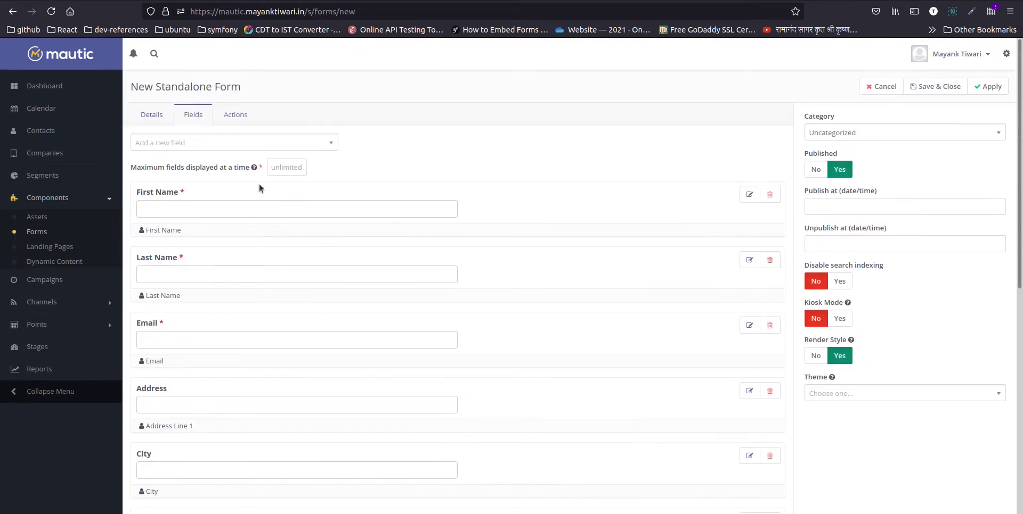
- Create a page break field labelled 'Basic Information'
{"action": "left_click", "coordinate": [177, 142]}
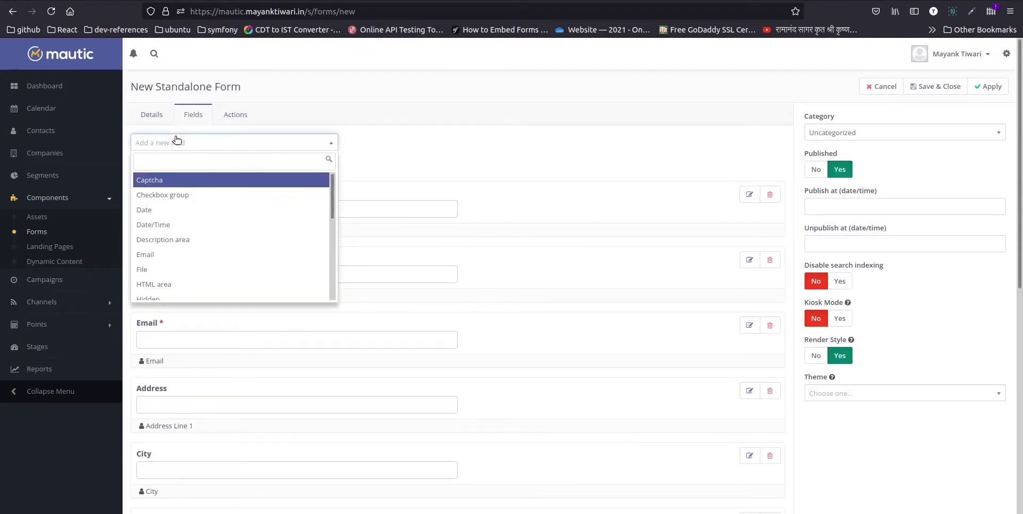
{"action": "type", "text": "page"}
{"action": "key", "text": "Return"}
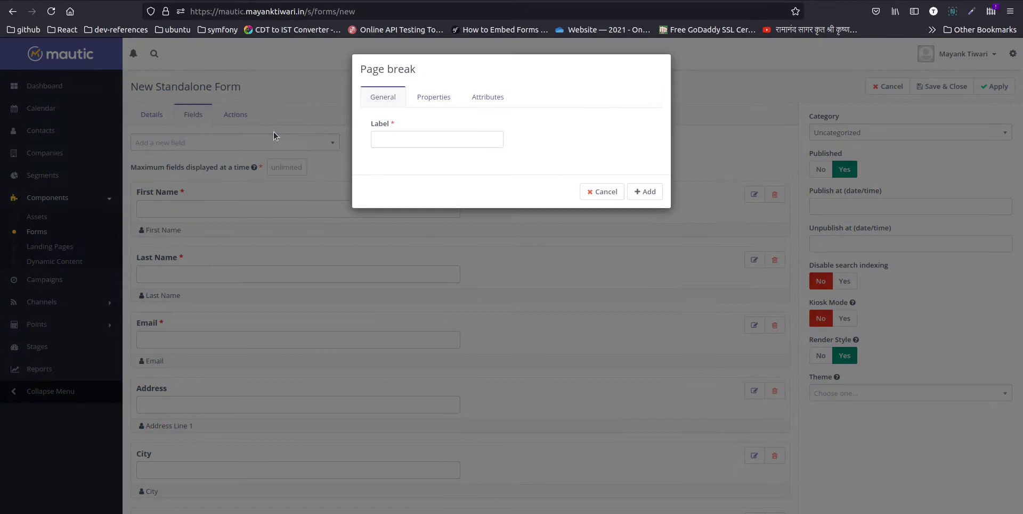
{"action": "left_click", "coordinate": [392, 136]}
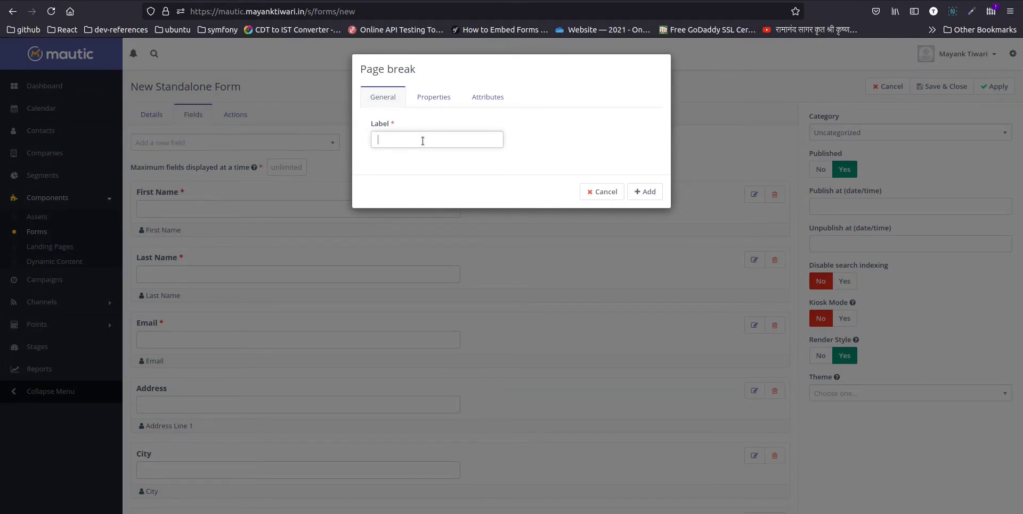
{"action": "type", "text": "Basic Information"}
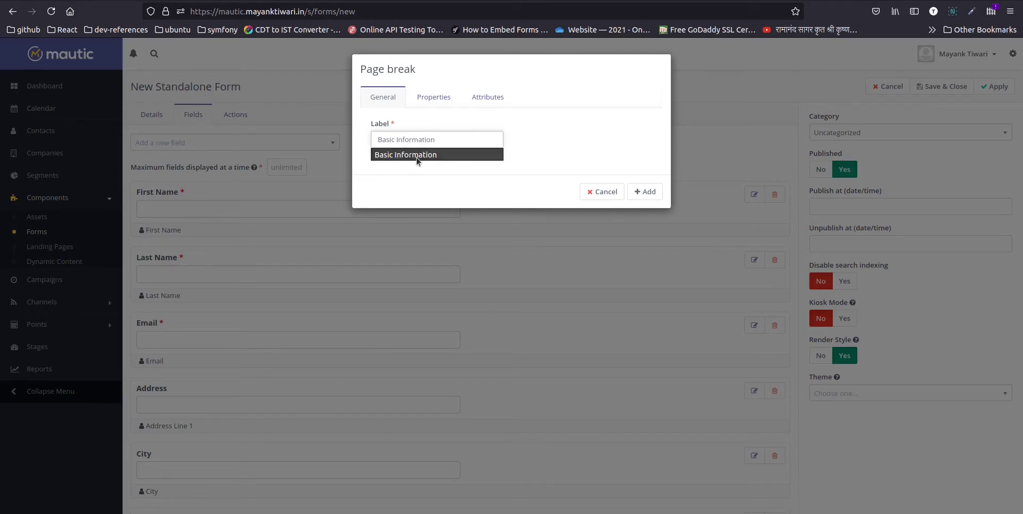
{"action": "left_click", "coordinate": [417, 156]}
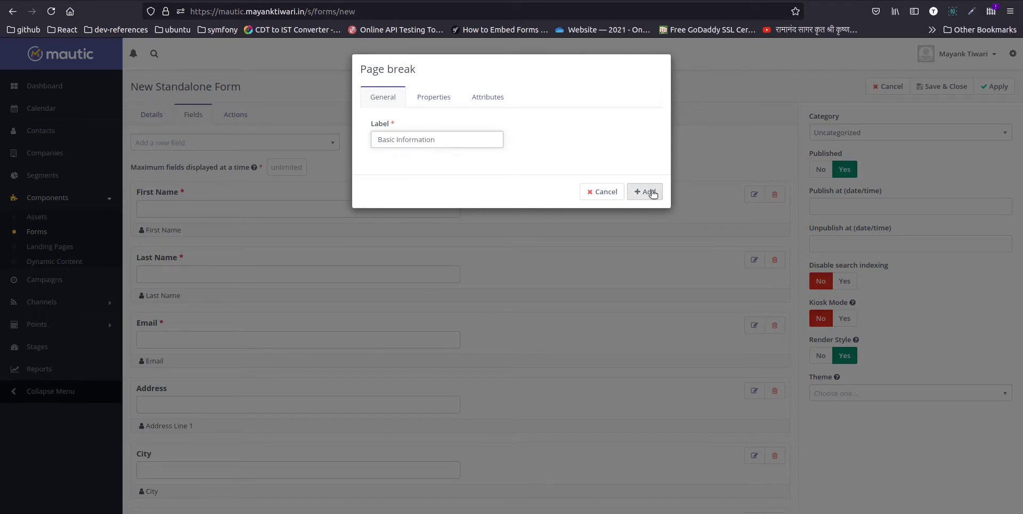
- Set the page break's next-page button label to 'Next' and add it
{"action": "left_click", "coordinate": [448, 102]}
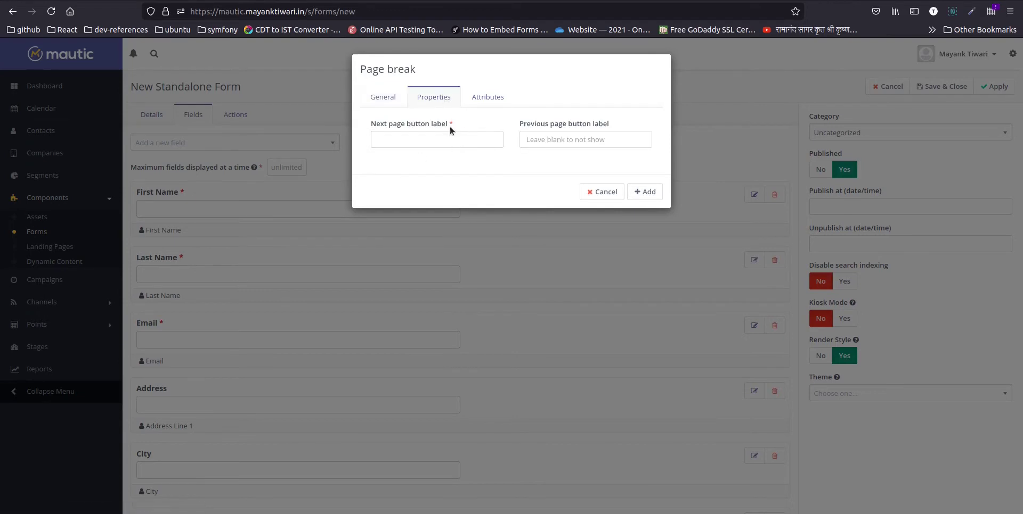
{"action": "left_click", "coordinate": [434, 139]}
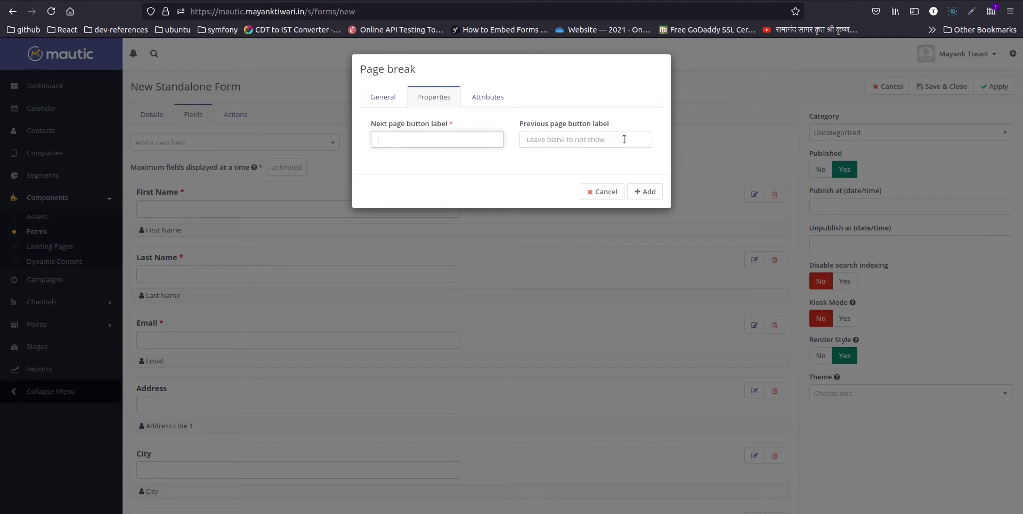
{"action": "left_click", "coordinate": [383, 141]}
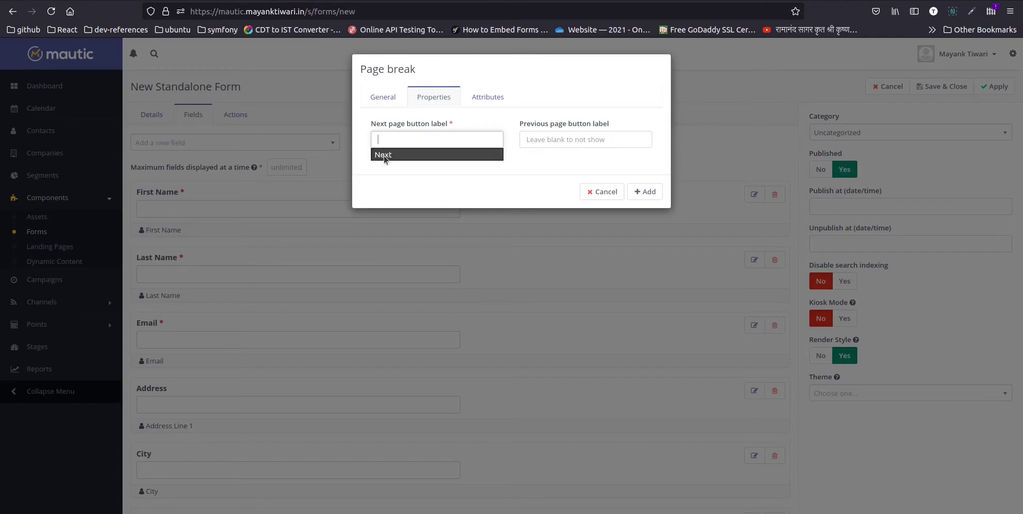
{"action": "left_click", "coordinate": [383, 156]}
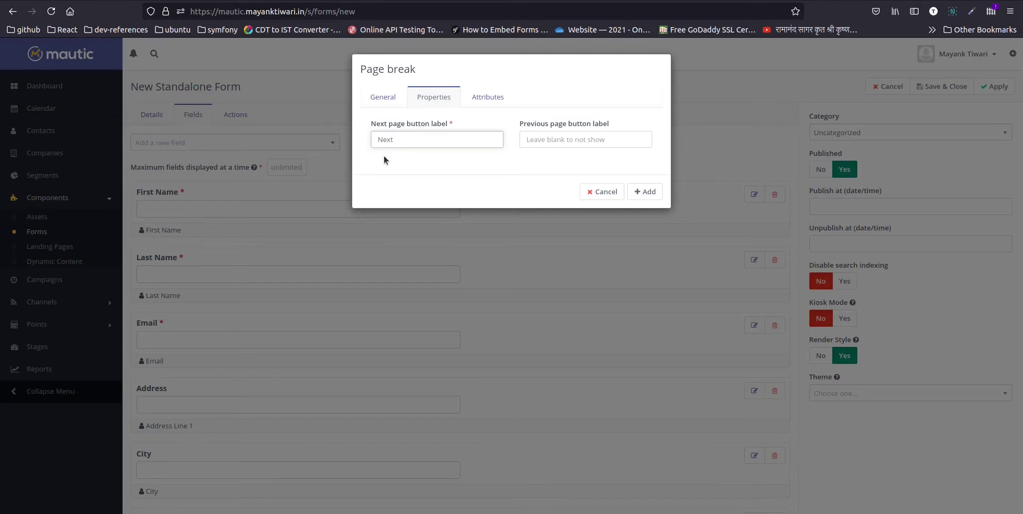
{"action": "left_click", "coordinate": [648, 193]}
- Drag the Next page break up to sit between Email and Address
{"action": "scroll", "coordinate": [357, 321], "scroll_direction": "down", "scroll_amount": 10}
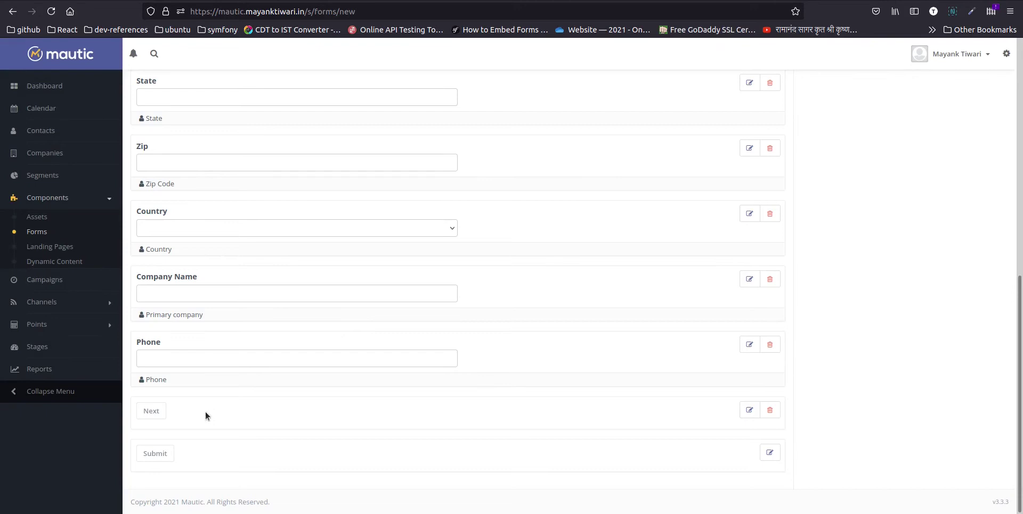
{"action": "left_click_drag", "start_coordinate": [206, 411], "coordinate": [242, 76]}
{"action": "scroll", "coordinate": [309, 341], "scroll_direction": "up", "scroll_amount": 4}
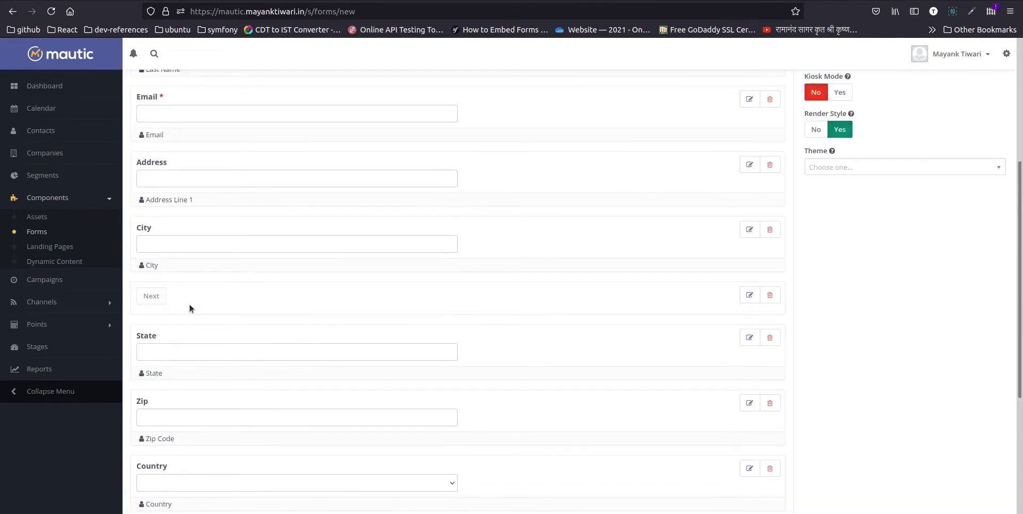
{"action": "left_click_drag", "start_coordinate": [219, 303], "coordinate": [229, 161]}
{"action": "scroll", "coordinate": [213, 333], "scroll_direction": "up", "scroll_amount": 3}
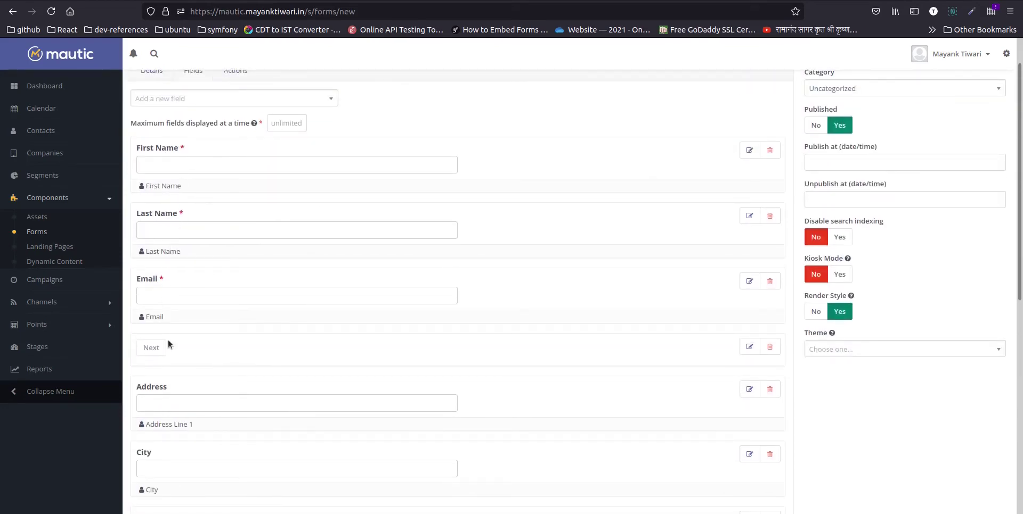
{"action": "scroll", "coordinate": [220, 315], "scroll_direction": "up", "scroll_amount": 2}
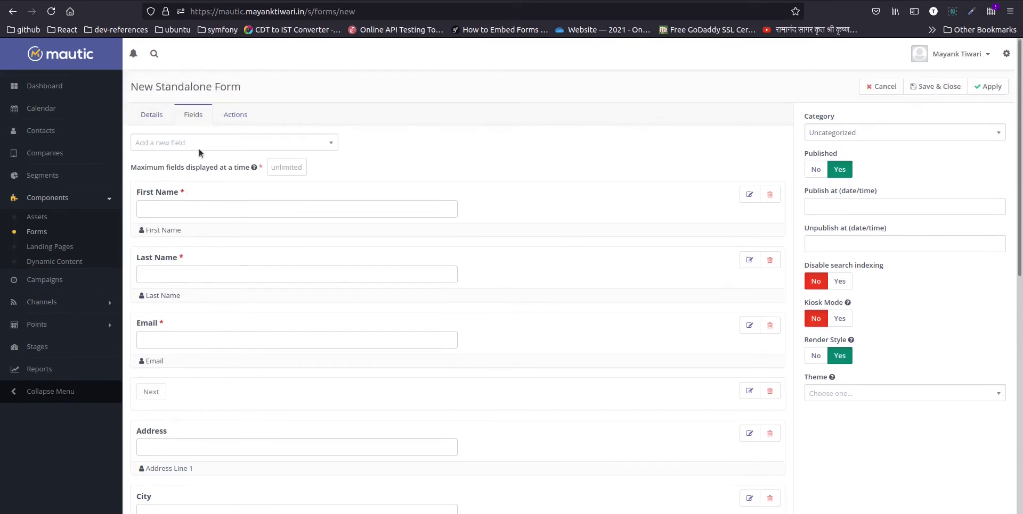
- Add a Description area with header 'Basic Information' and text 'Please provide basic information. This section is required.'
{"action": "left_click", "coordinate": [201, 151]}
{"action": "type", "text": "de"}
{"action": "left_click", "coordinate": [181, 180]}
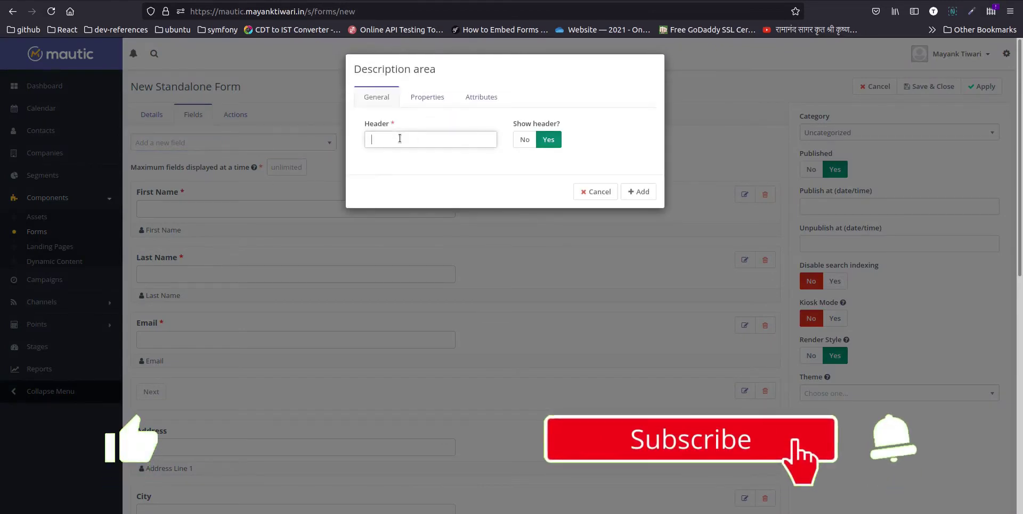
{"action": "type", "text": "Ba"}
{"action": "left_click", "coordinate": [403, 154]}
{"action": "left_click", "coordinate": [437, 98]}
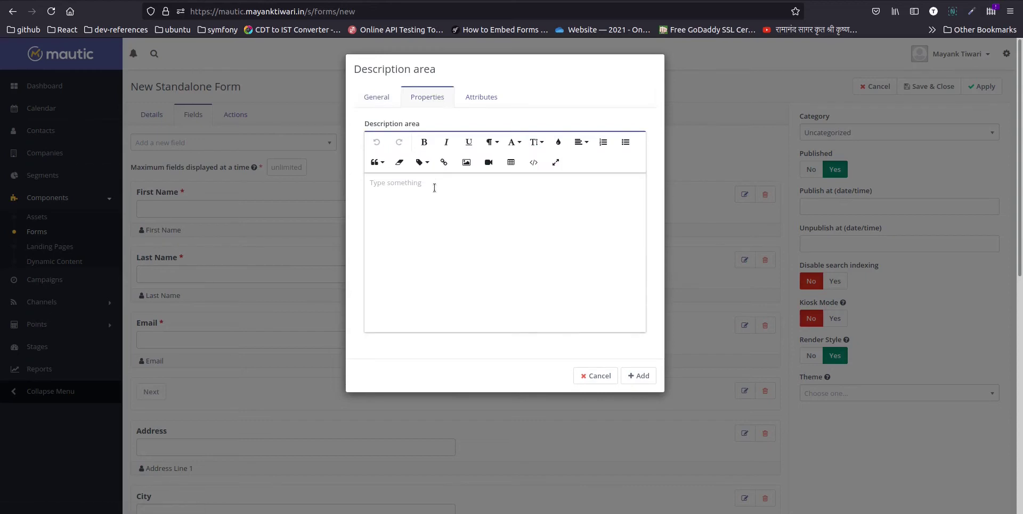
{"action": "type", "text": "Please provide basc"}
{"action": "type", "text": "c information. This section is required."}
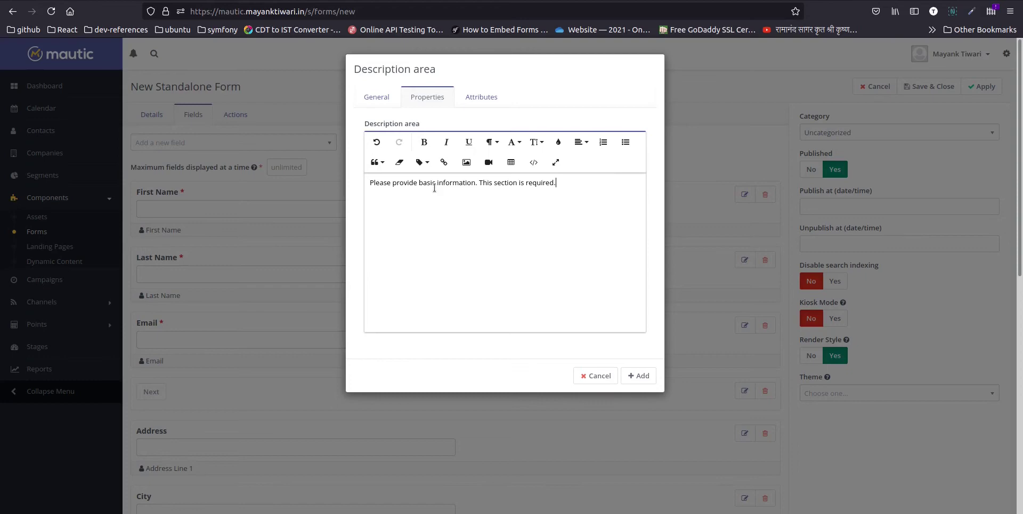
{"action": "left_click", "coordinate": [638, 376]}
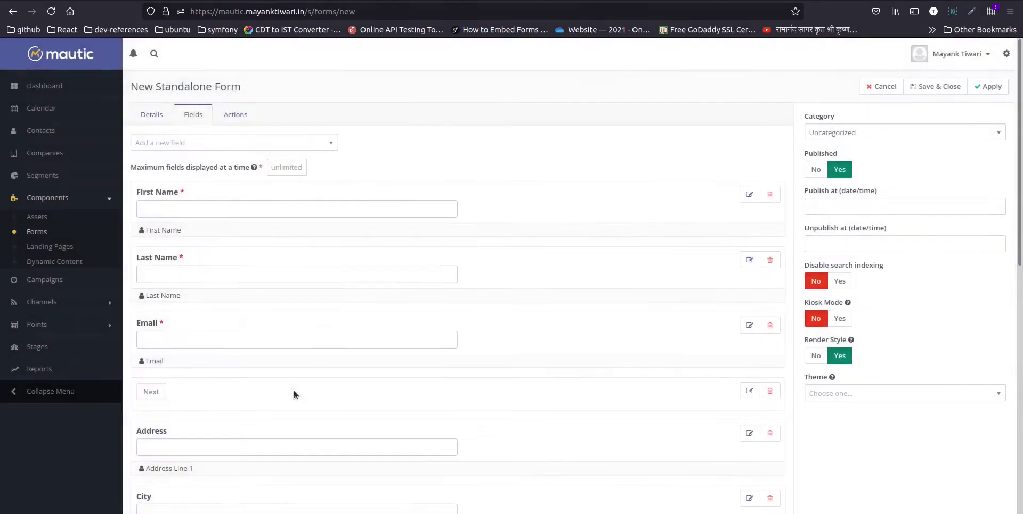
- Drag the Basic Information block to the top of the form, above First Name
{"action": "scroll", "coordinate": [293, 391], "scroll_direction": "down", "scroll_amount": 10}
{"action": "left_click_drag", "start_coordinate": [250, 420], "coordinate": [271, 88]}
{"action": "scroll", "coordinate": [280, 289], "scroll_direction": "up", "scroll_amount": 5}
{"action": "left_click_drag", "start_coordinate": [246, 410], "coordinate": [353, 99]}
{"action": "scroll", "coordinate": [261, 283], "scroll_direction": "up", "scroll_amount": 5}
{"action": "left_click_drag", "start_coordinate": [251, 321], "coordinate": [255, 196]}
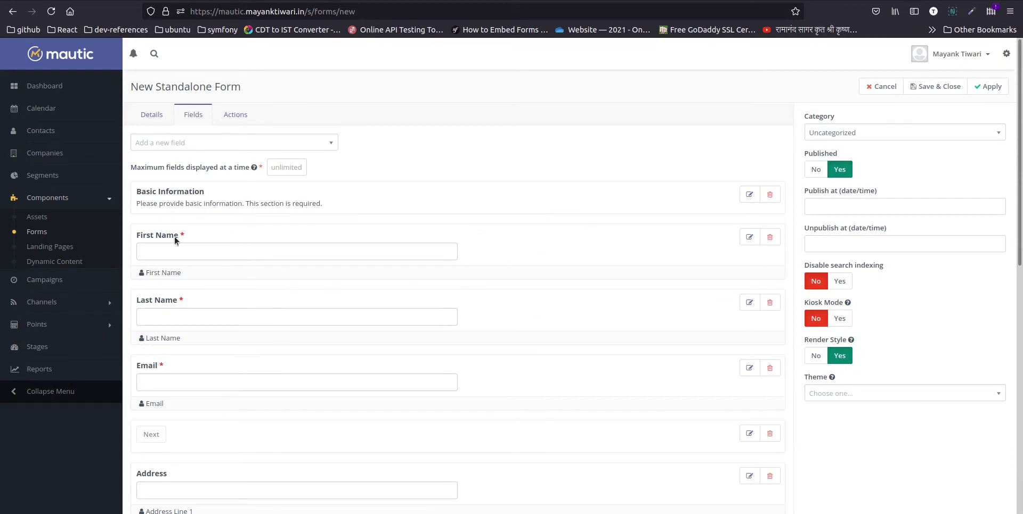
- Add an 'Address Information' description reading 'Please provide Address Information. This section is optional and can be skipped.'
{"action": "left_click", "coordinate": [227, 143]}
{"action": "type", "text": "dec"}
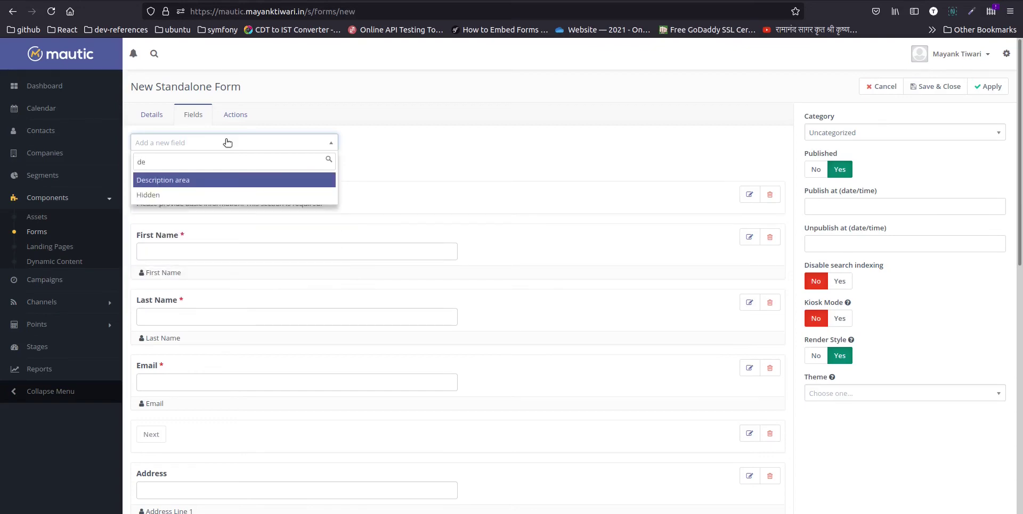
{"action": "left_click", "coordinate": [187, 176]}
{"action": "left_click", "coordinate": [391, 141]}
{"action": "type", "text": "A"}
{"action": "key", "text": "Down"}
{"action": "key", "text": "Down"}
{"action": "key", "text": "Return"}
{"action": "left_click", "coordinate": [427, 97]}
{"action": "type", "text": "Please prov"}
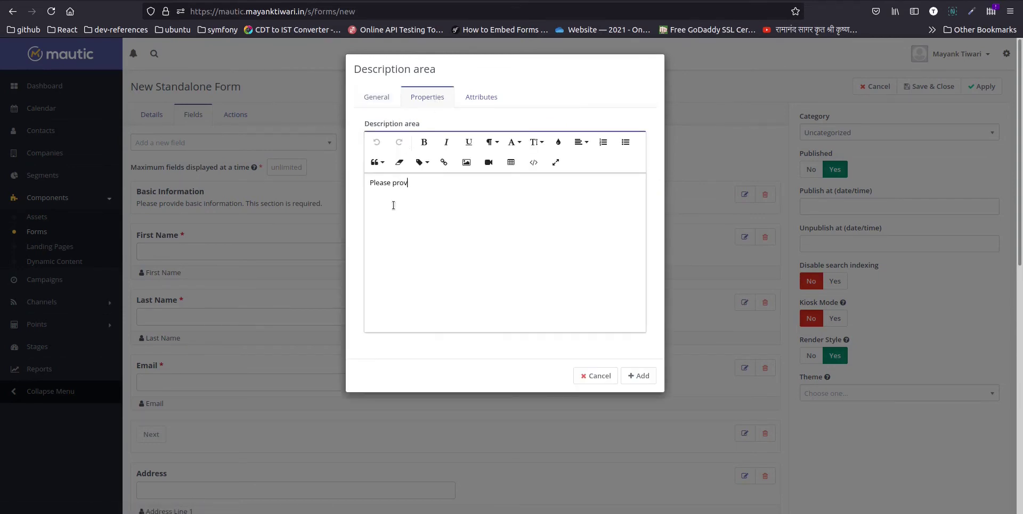
{"action": "type", "text": "ide Address Information. This section is op"}
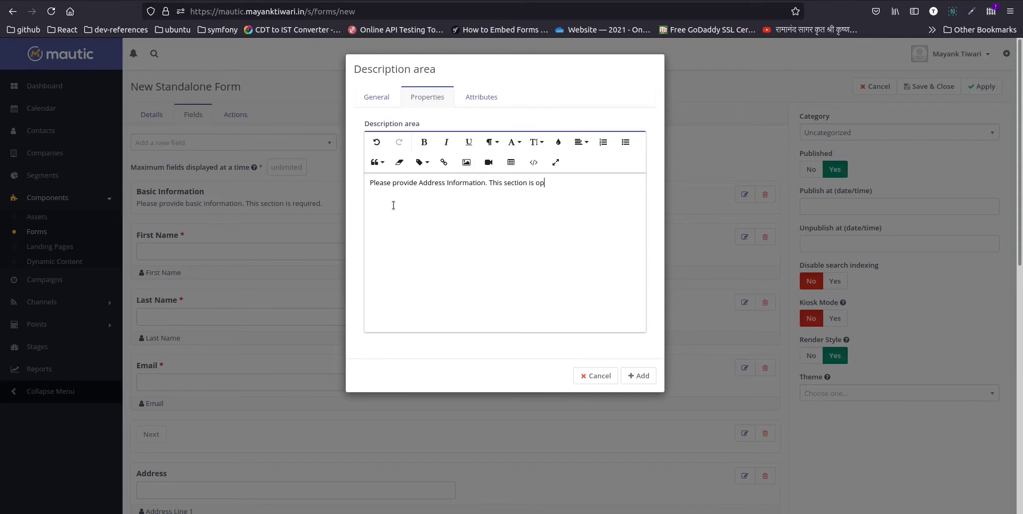
{"action": "type", "text": "tional and can be skipped."}
{"action": "left_click", "coordinate": [637, 377]}
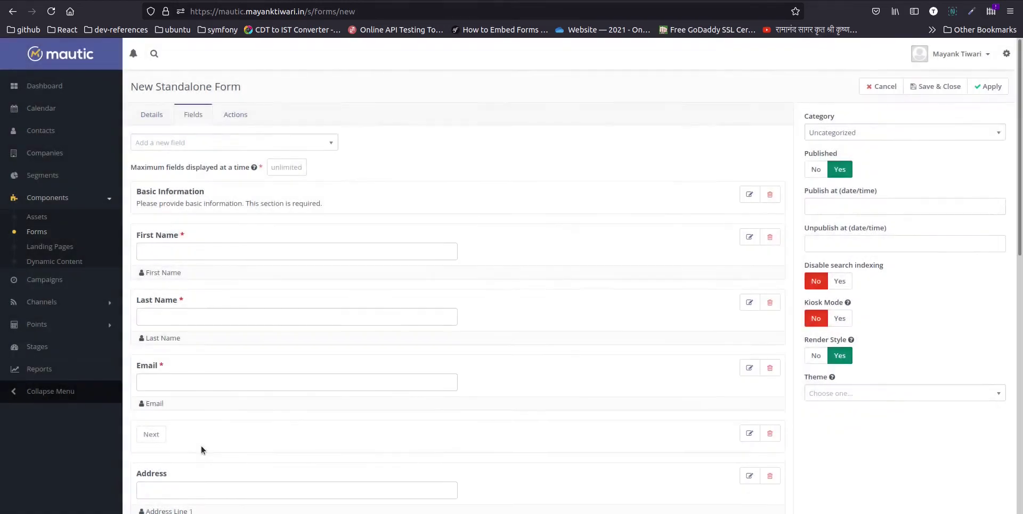
- Move the Address Information block up so it sits directly above the Address field
{"action": "scroll", "coordinate": [206, 445], "scroll_direction": "down", "scroll_amount": 5}
{"action": "scroll", "coordinate": [210, 443], "scroll_direction": "down", "scroll_amount": 3}
{"action": "left_click_drag", "start_coordinate": [227, 414], "coordinate": [240, 258]}
{"action": "scroll", "coordinate": [213, 293], "scroll_direction": "up", "scroll_amount": 1}
{"action": "left_click_drag", "start_coordinate": [193, 325], "coordinate": [282, 235]}
{"action": "scroll", "coordinate": [283, 234], "scroll_direction": "up", "scroll_amount": 5}
- Add a 'Company Information' description saying the section is optional and drag it above Company Name
{"action": "left_click", "coordinate": [205, 148]}
{"action": "left_click", "coordinate": [184, 235]}
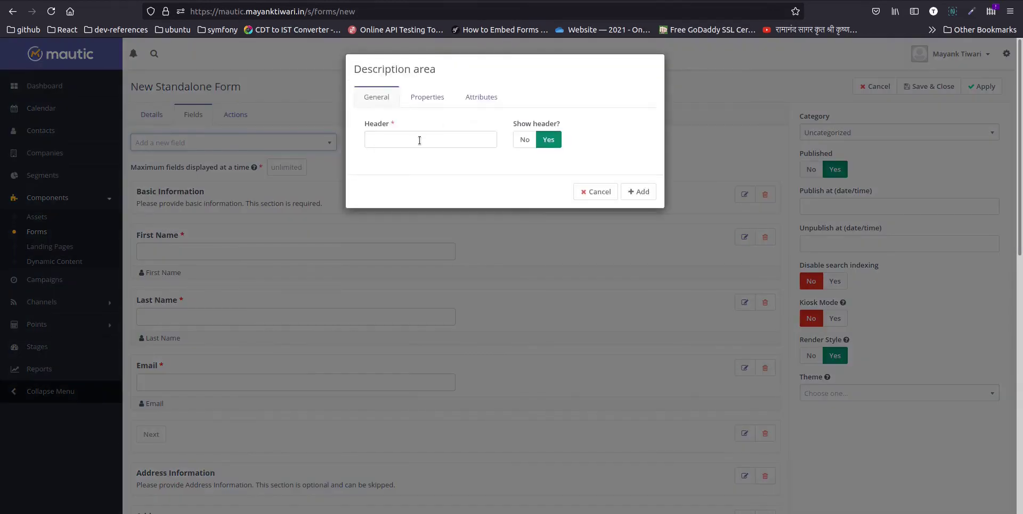
{"action": "type", "text": "Company Info"}
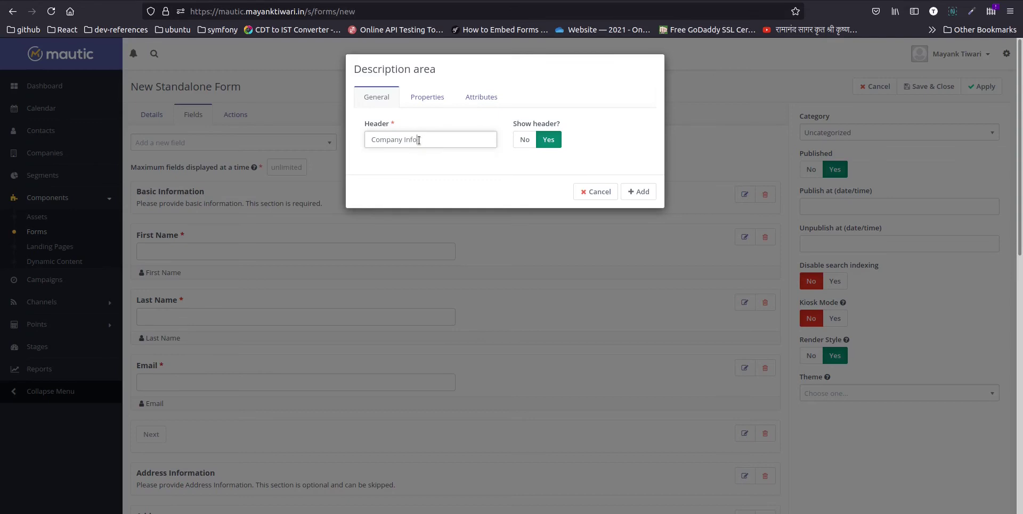
{"action": "type", "text": "rmation"}
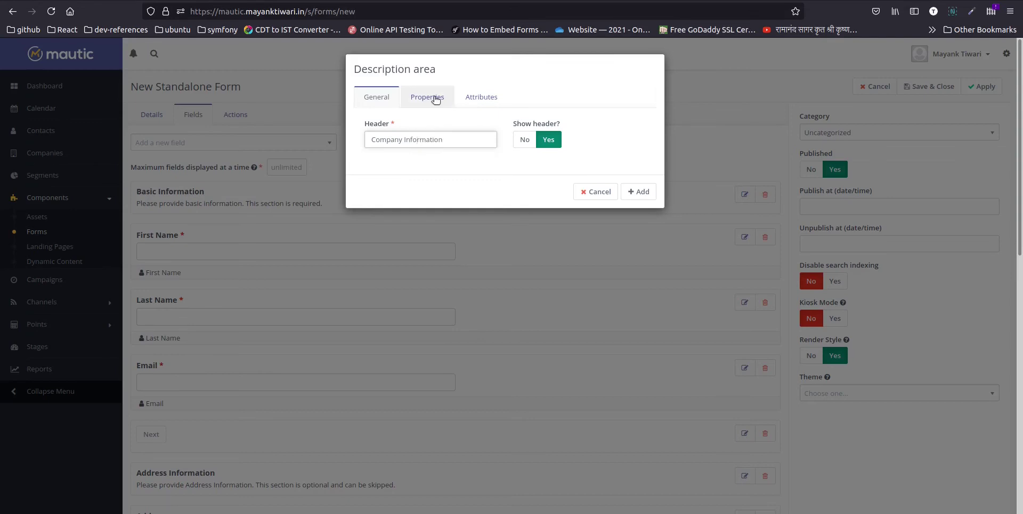
{"action": "left_click", "coordinate": [428, 97]}
{"action": "left_click", "coordinate": [435, 194]}
{"action": "type", "text": "Please provide company"}
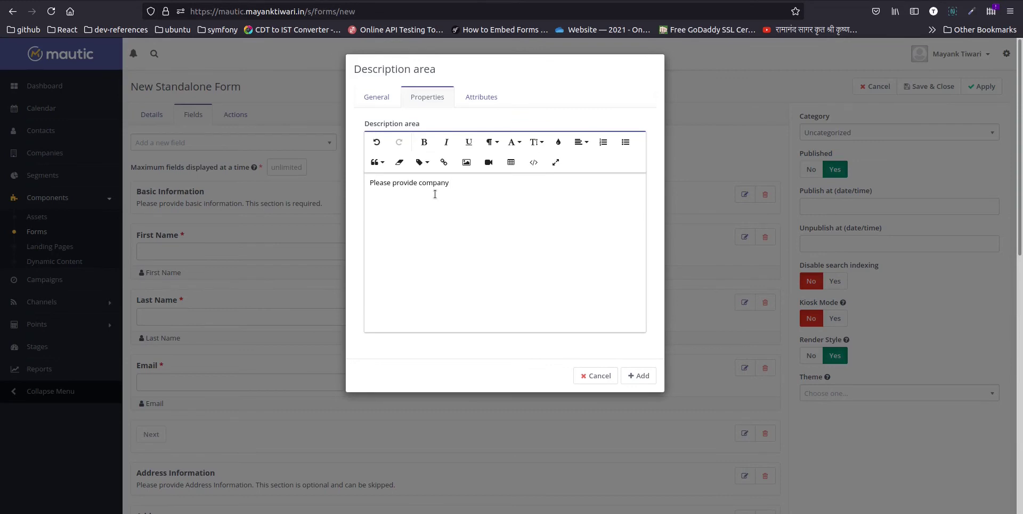
{"action": "type", "text": " Information. This section is also"}
{"action": "key", "text": "BackSpace"}
{"action": "key", "text": "BackSpace"}
{"action": "key", "text": "BackSpace"}
{"action": "key", "text": "BackSpace"}
{"action": "type", "text": "optional ca"}
{"action": "left_click", "coordinate": [637, 377]}
{"action": "scroll", "coordinate": [394, 413], "scroll_direction": "down", "scroll_amount": 10}
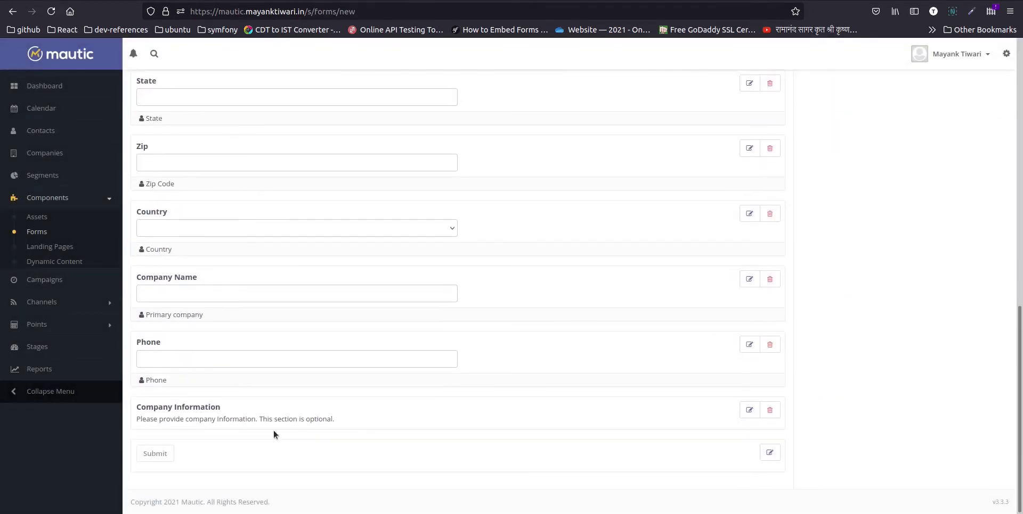
{"action": "left_click_drag", "start_coordinate": [293, 409], "coordinate": [339, 283]}
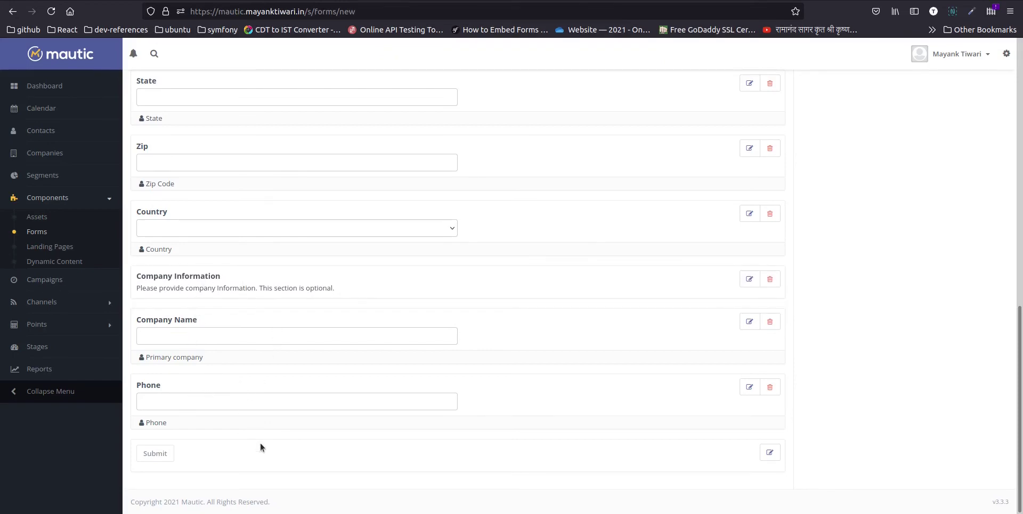
- Add a new Page break field labelled 'Address Information'
{"action": "scroll", "coordinate": [239, 423], "scroll_direction": "up", "scroll_amount": 2}
{"action": "scroll", "coordinate": [238, 424], "scroll_direction": "up", "scroll_amount": 10}
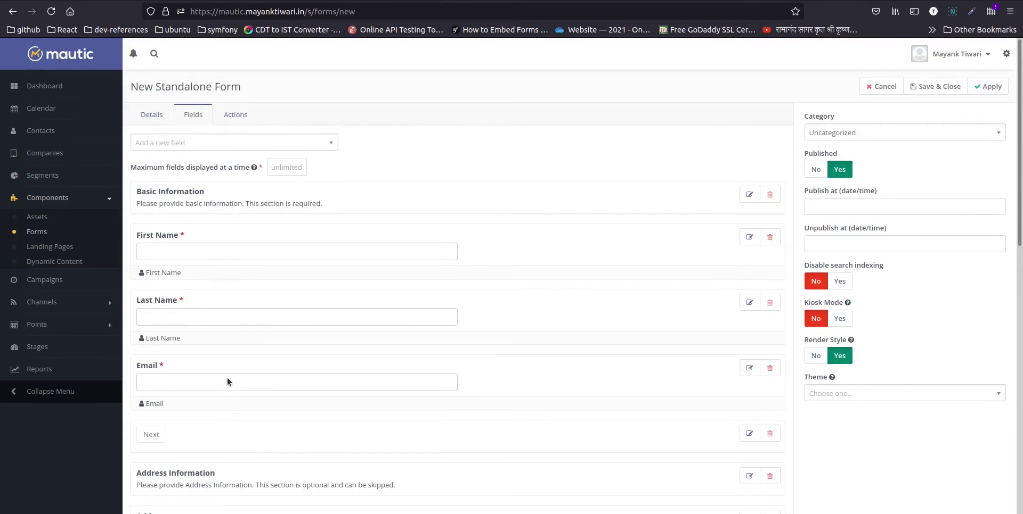
{"action": "scroll", "coordinate": [228, 381], "scroll_direction": "down", "scroll_amount": 4}
{"action": "scroll", "coordinate": [216, 284], "scroll_direction": "up", "scroll_amount": 3}
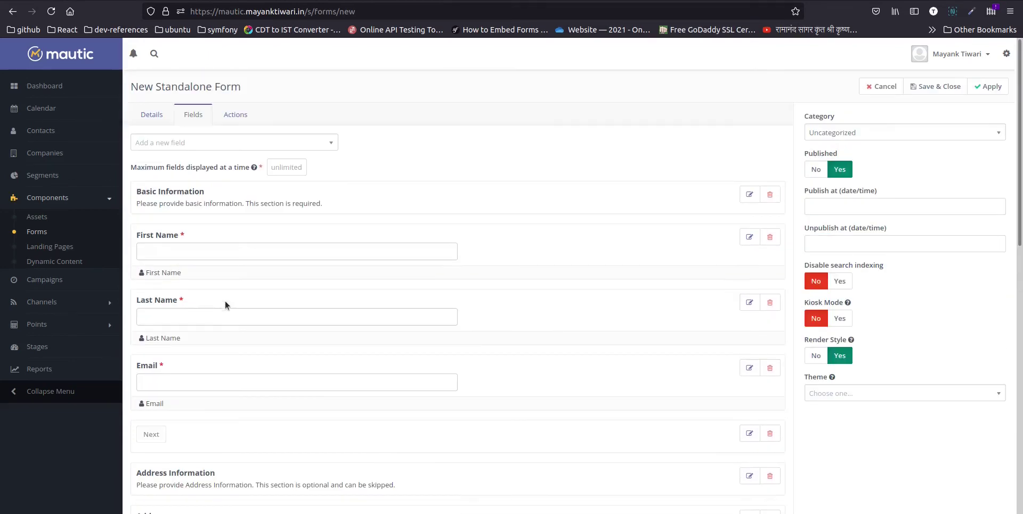
{"action": "left_click", "coordinate": [187, 143]}
{"action": "type", "text": "pag"}
{"action": "left_click", "coordinate": [159, 181]}
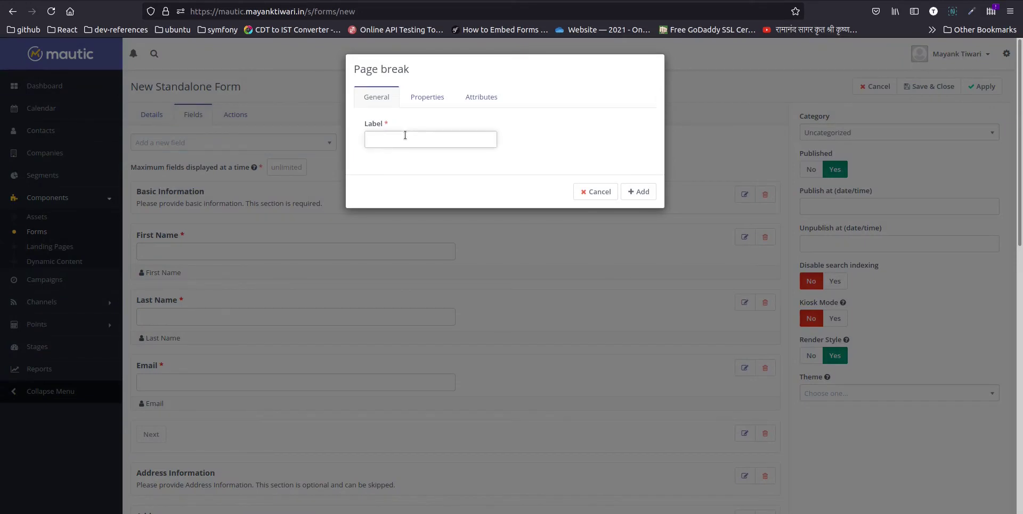
{"action": "type", "text": "Add"}
{"action": "key", "text": "Down"}
{"action": "key", "text": "Down"}
{"action": "key", "text": "Return"}
- Set the page break's next button text to 'Next' and previous button text to 'Back'
{"action": "left_click", "coordinate": [427, 97]}
{"action": "left_click", "coordinate": [414, 139]}
{"action": "type", "text": "N"}
{"action": "key", "text": "Down"}
{"action": "key", "text": "Return"}
{"action": "key", "text": "Tab"}
{"action": "type", "text": "Ba"}
{"action": "key", "text": "Down"}
{"action": "key", "text": "Return"}
- Add the Back/Next page break and place it between Country and Company Information
{"action": "left_click", "coordinate": [637, 192]}
{"action": "left_click_drag", "start_coordinate": [237, 411], "coordinate": [259, 227]}
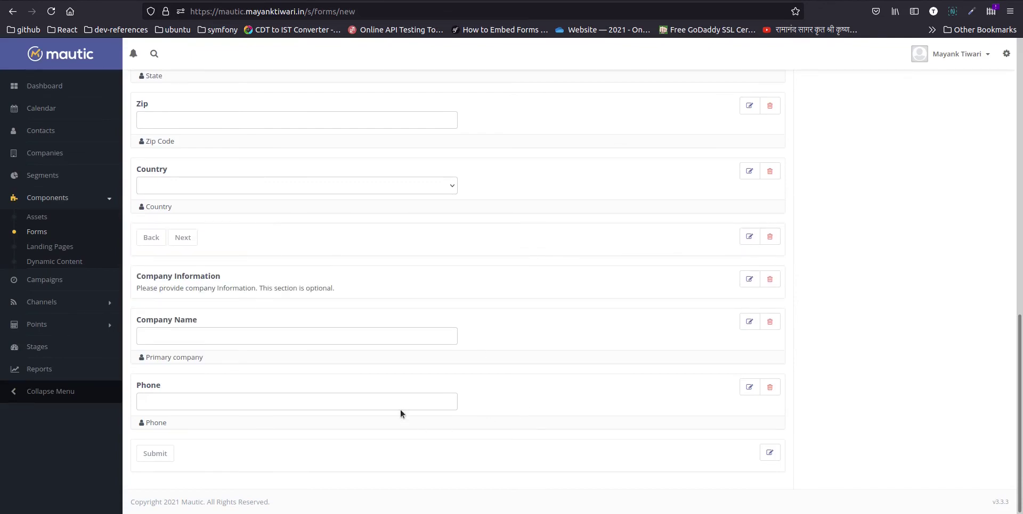
{"action": "scroll", "coordinate": [386, 391], "scroll_direction": "up", "scroll_amount": 10}
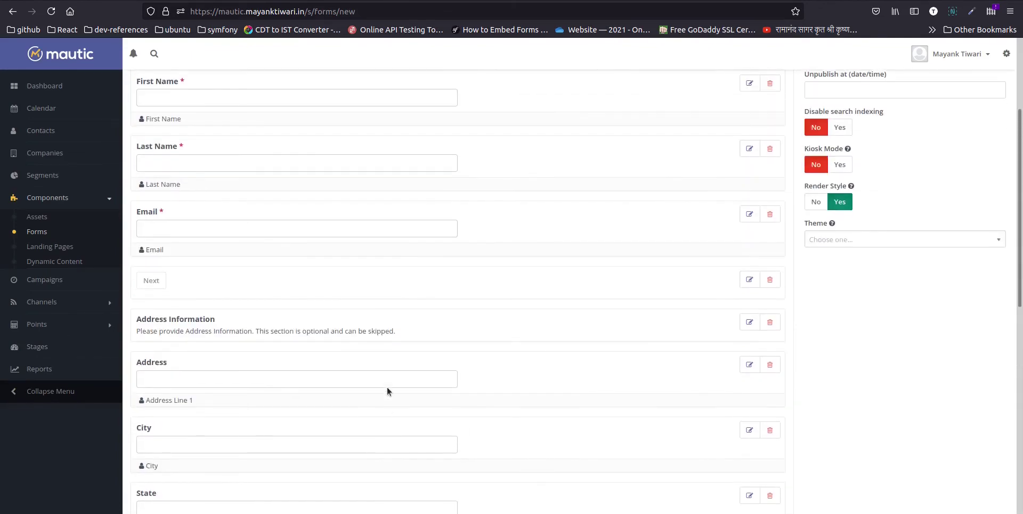
{"action": "scroll", "coordinate": [386, 391], "scroll_direction": "up", "scroll_amount": 3}
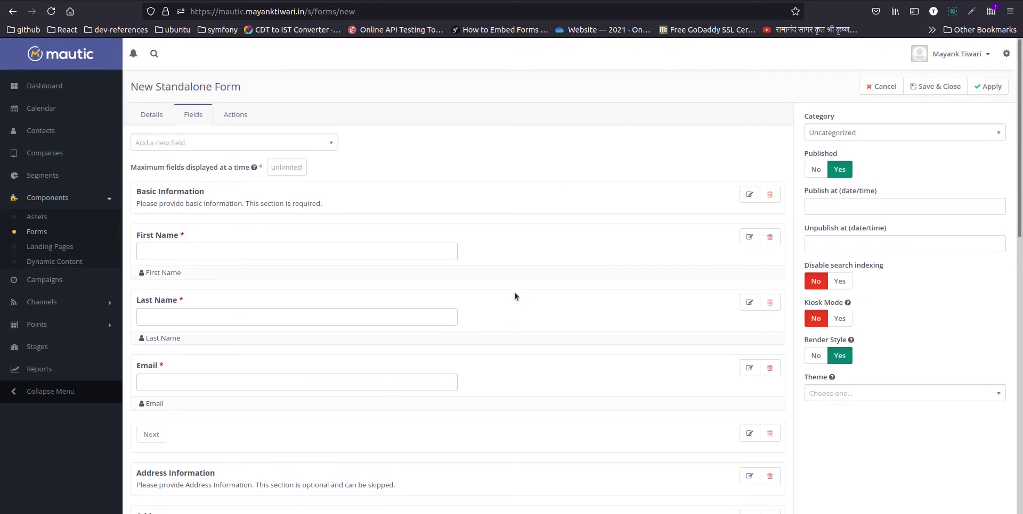
- Review the submit actions without adding any, then save and close Demo Form MultiStep
{"action": "left_click", "coordinate": [242, 115]}
{"action": "left_click", "coordinate": [170, 143]}
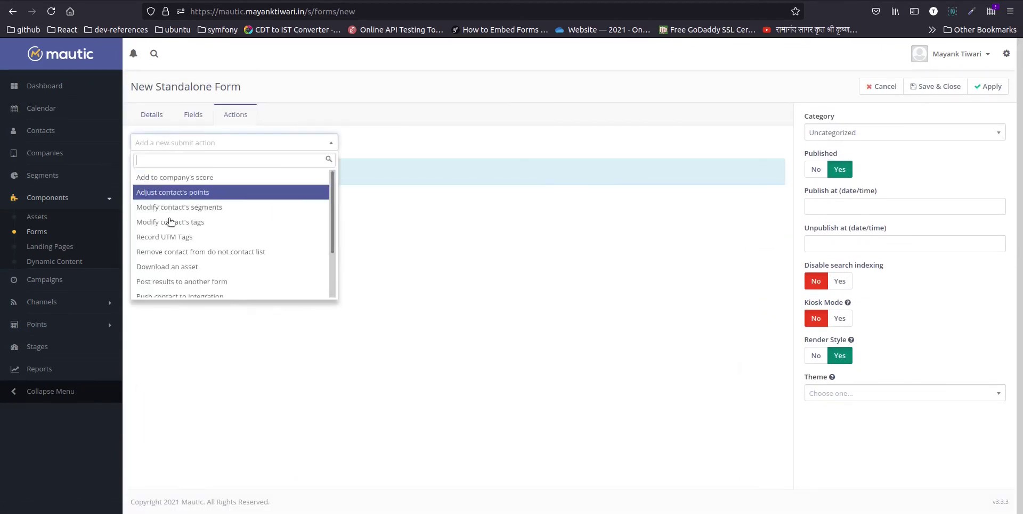
{"action": "left_click", "coordinate": [178, 334]}
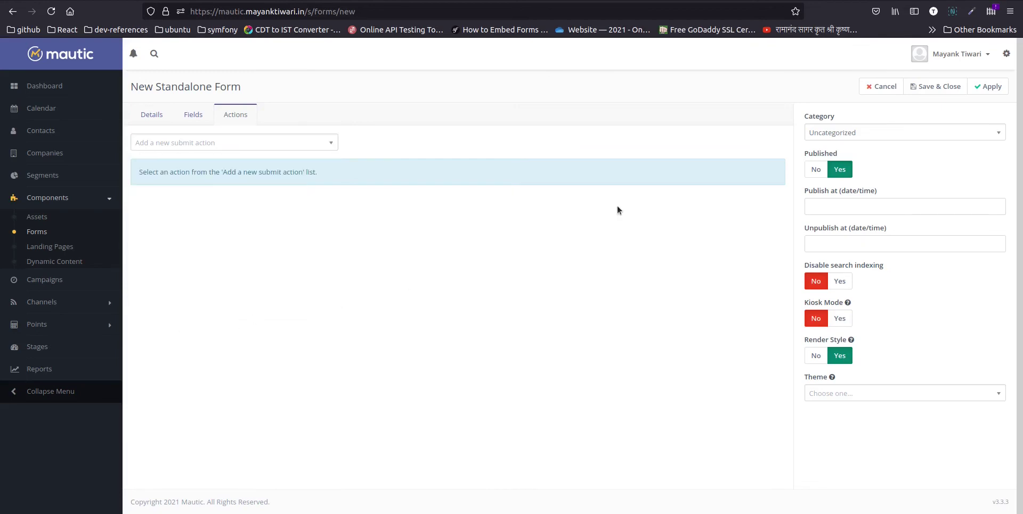
{"action": "left_click", "coordinate": [192, 115]}
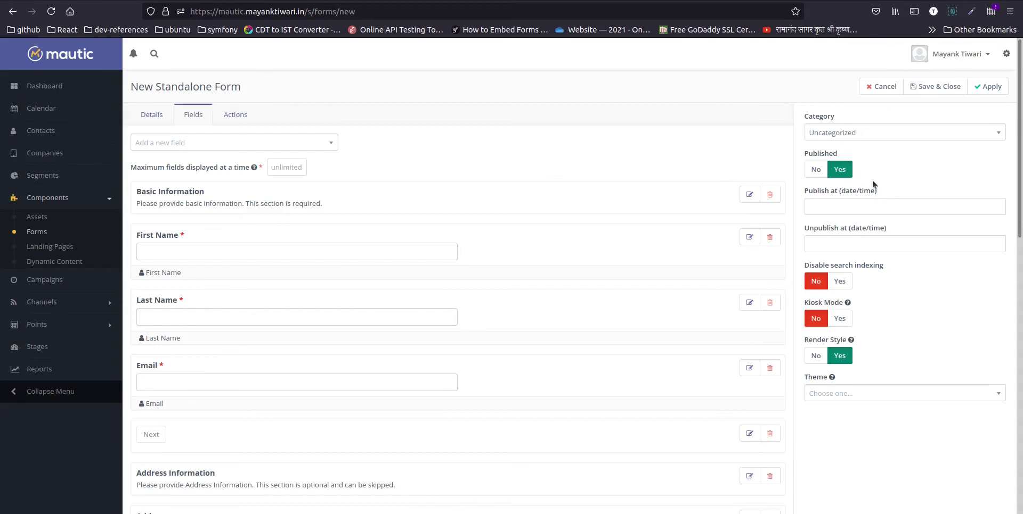
{"action": "left_click", "coordinate": [937, 87]}
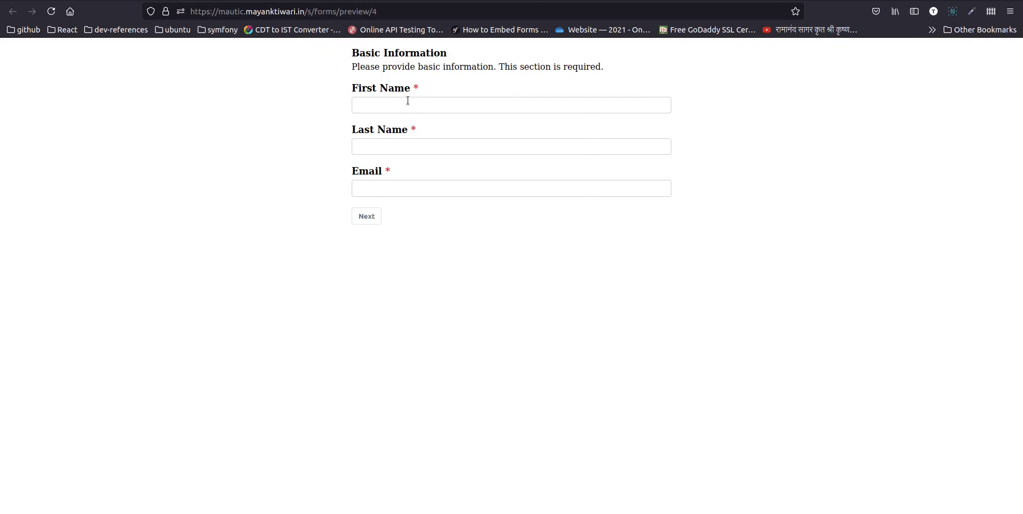
- In the preview, trigger validation on empty fields, then enter first name, last name and a test e-mail
{"action": "left_click", "coordinate": [373, 221]}
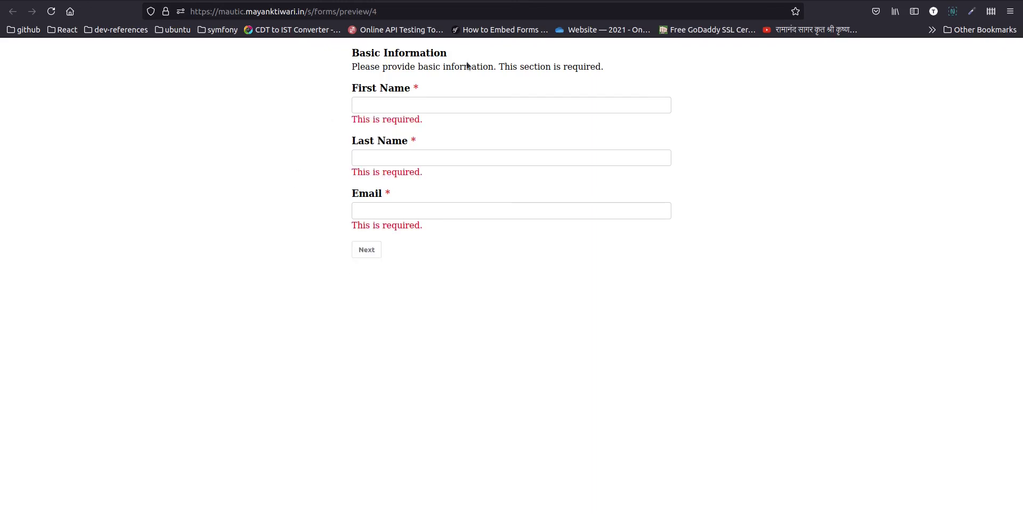
{"action": "left_click", "coordinate": [400, 108]}
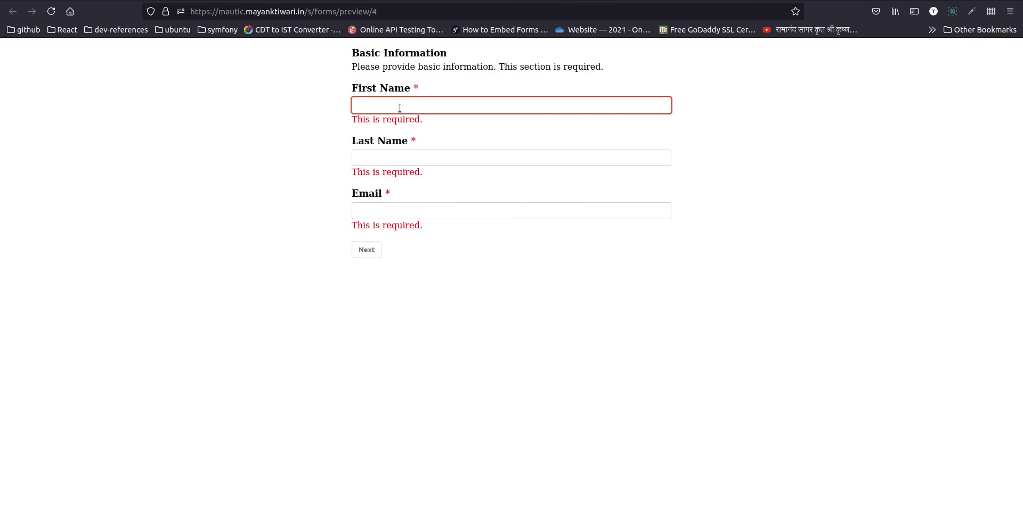
{"action": "key", "text": "Tab"}
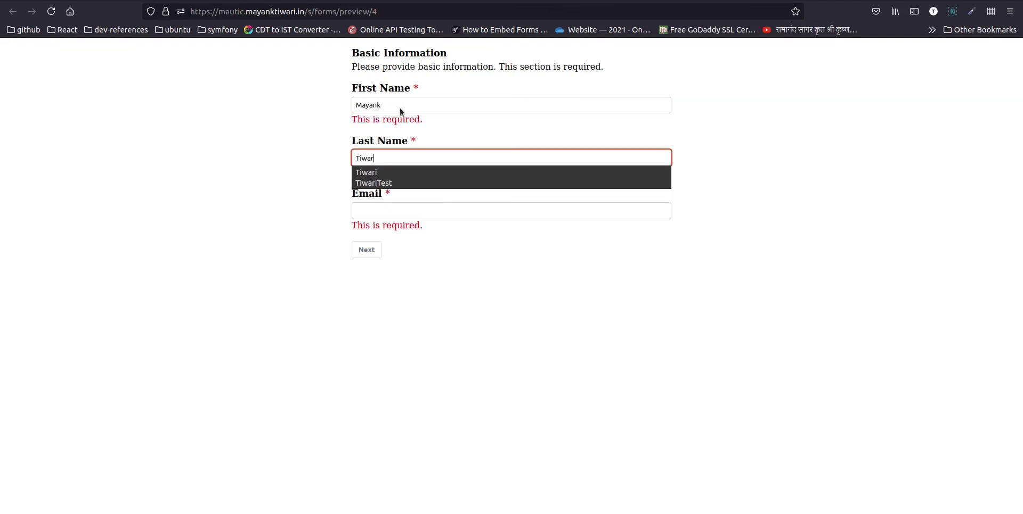
{"action": "key", "text": "Tab"}
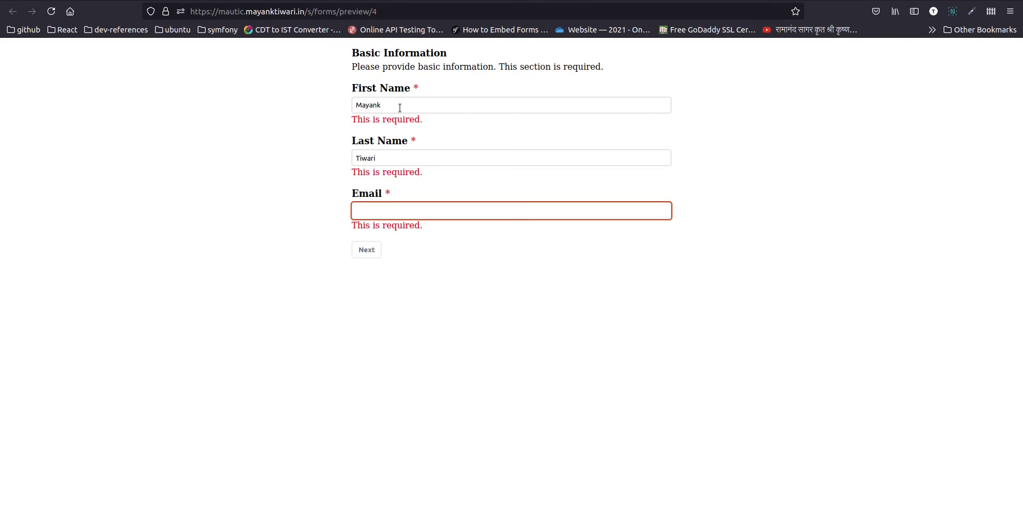
{"action": "type", "text": "test@example.com"}
- Advance through the Address and Company Information steps and submit the preview form
{"action": "left_click", "coordinate": [362, 251]}
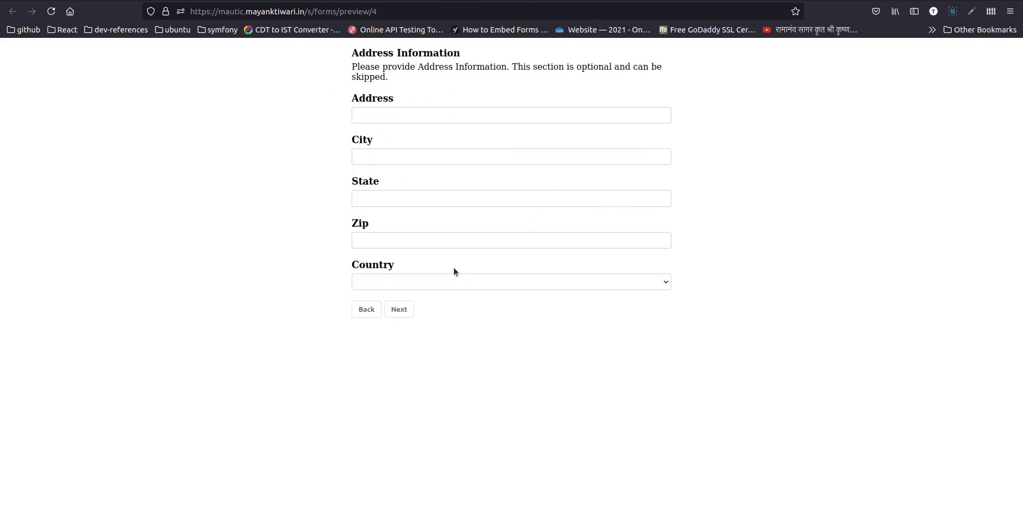
{"action": "left_click", "coordinate": [398, 312]}
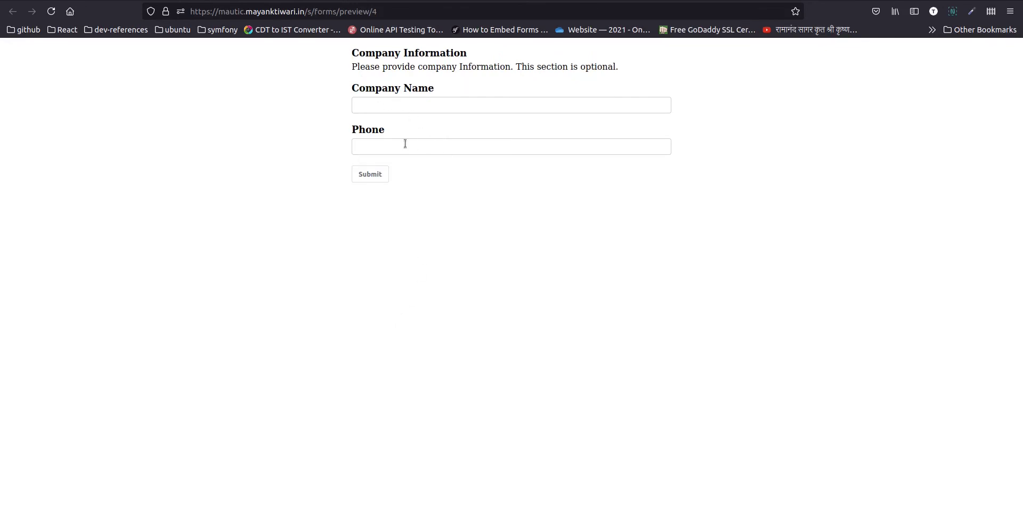
{"action": "left_click", "coordinate": [367, 176]}
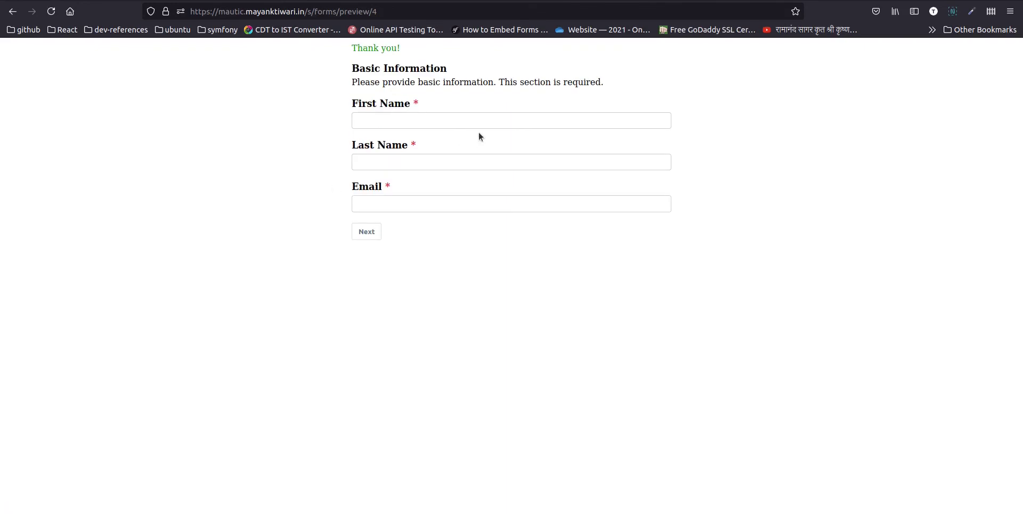